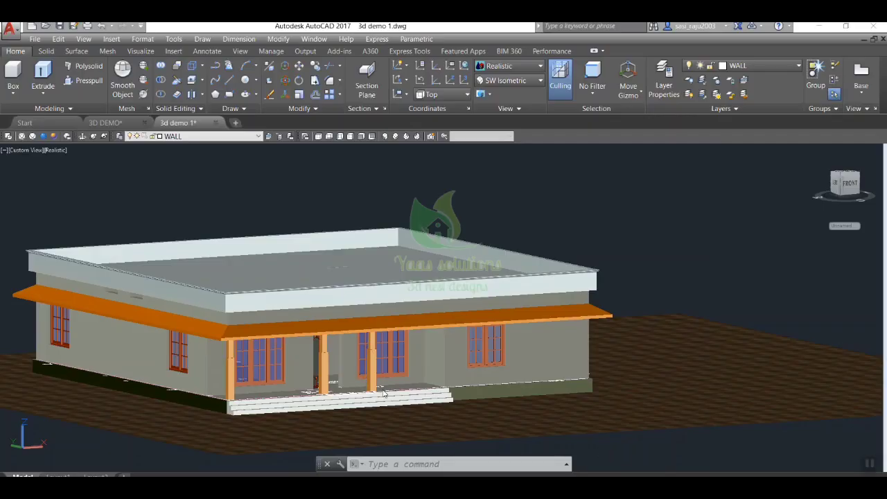
- Switch the house model to the top view, with the ground and the separate floor plan in sight
scroll(420, 324, "up", 3)
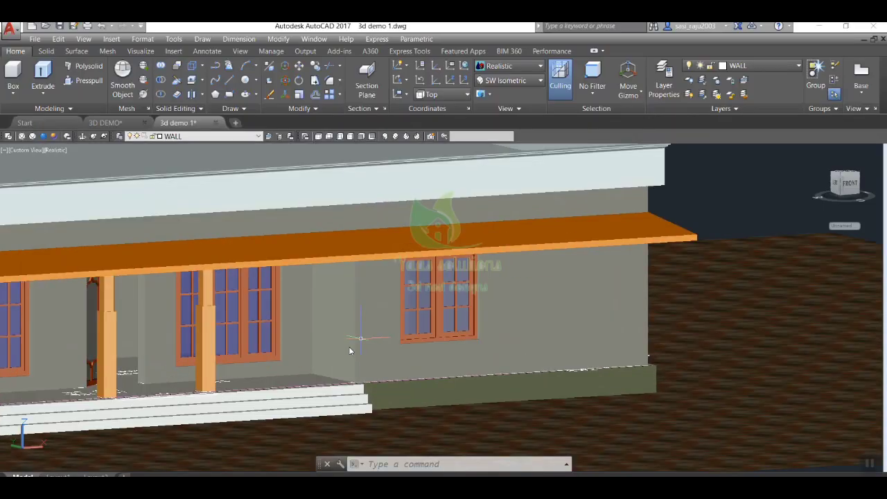
scroll(350, 351, "down", 5)
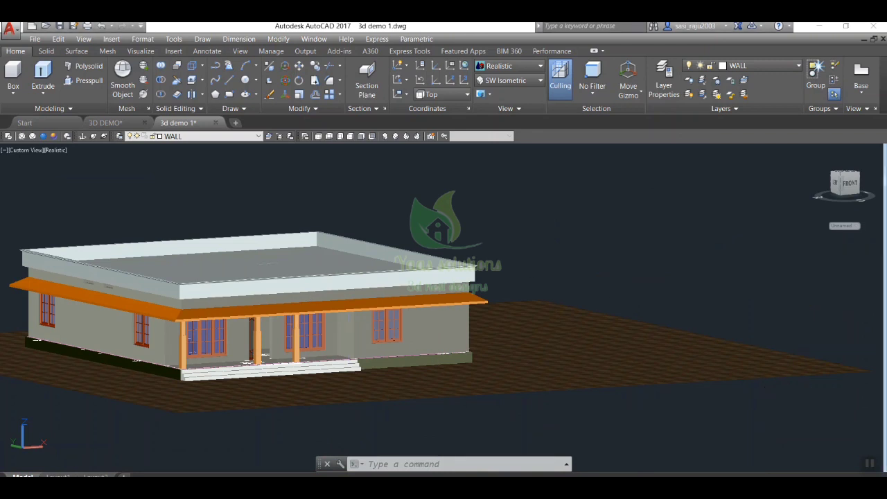
scroll(618, 320, "down", 3)
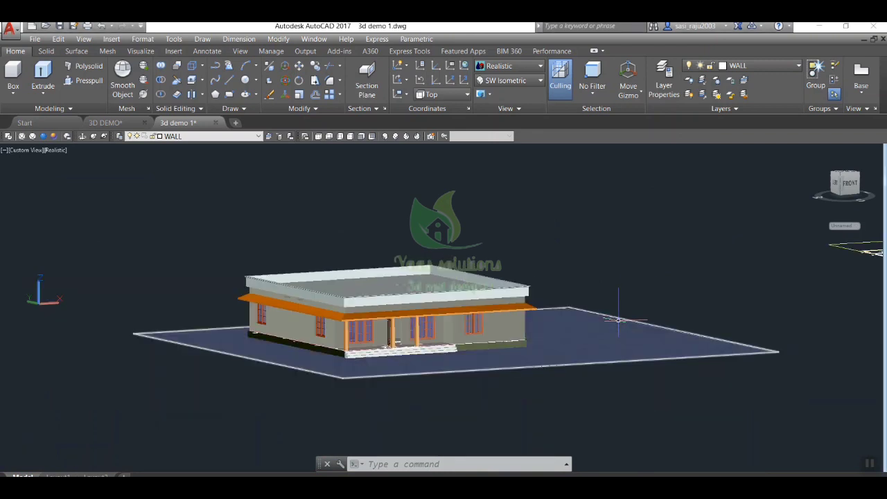
scroll(738, 283, "down", 2)
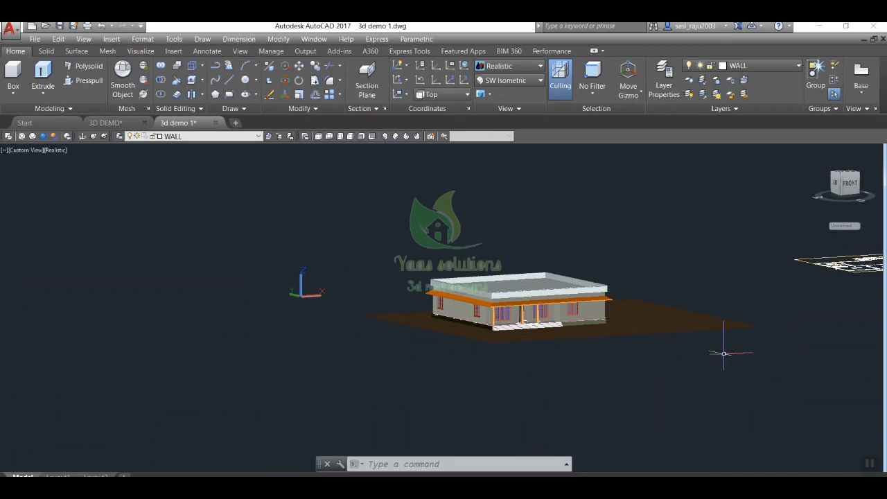
left_click(318, 137)
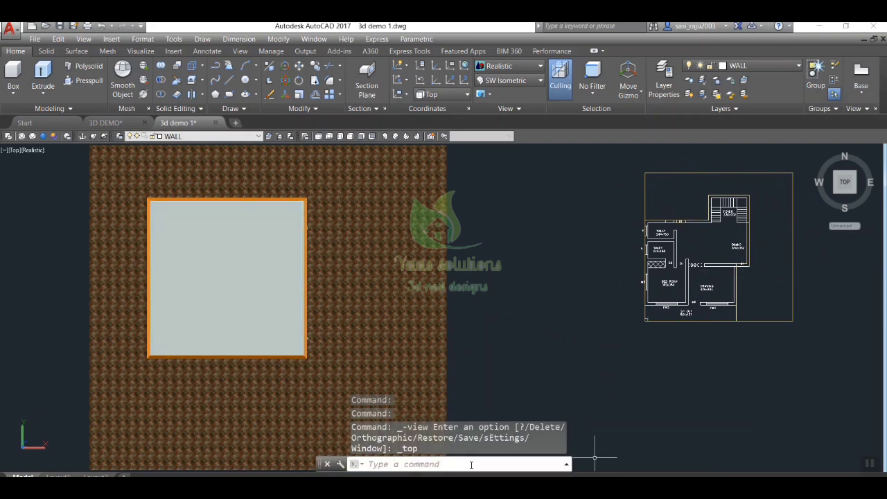
- Create two new layers, one named FF WALL and one for windows with a name starting with FF WIN
key("Return")
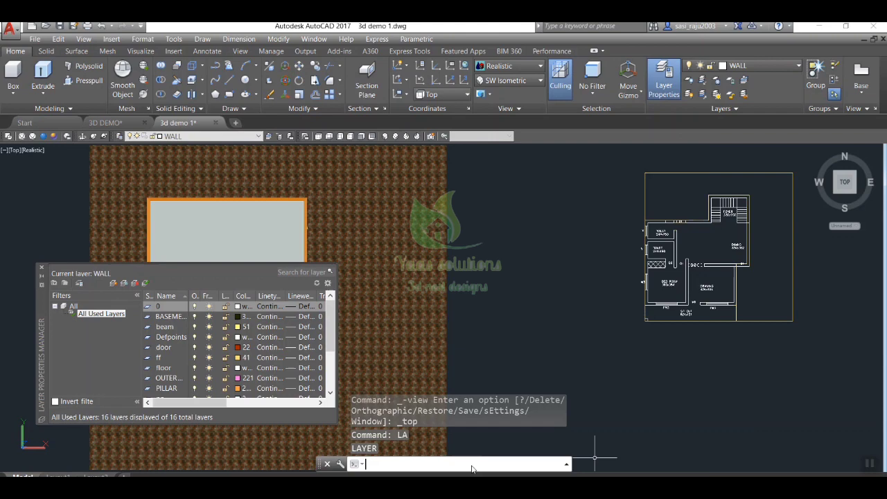
left_click(114, 283)
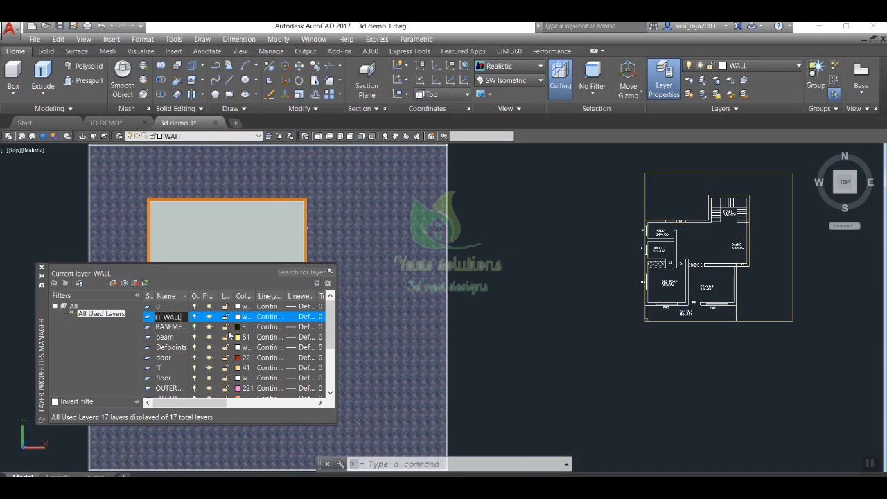
left_click(115, 284)
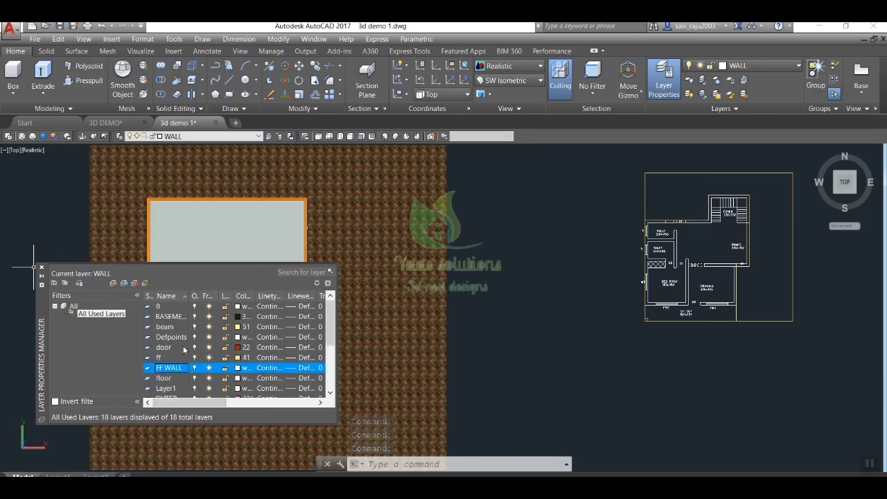
scroll(180, 381, "down", 2)
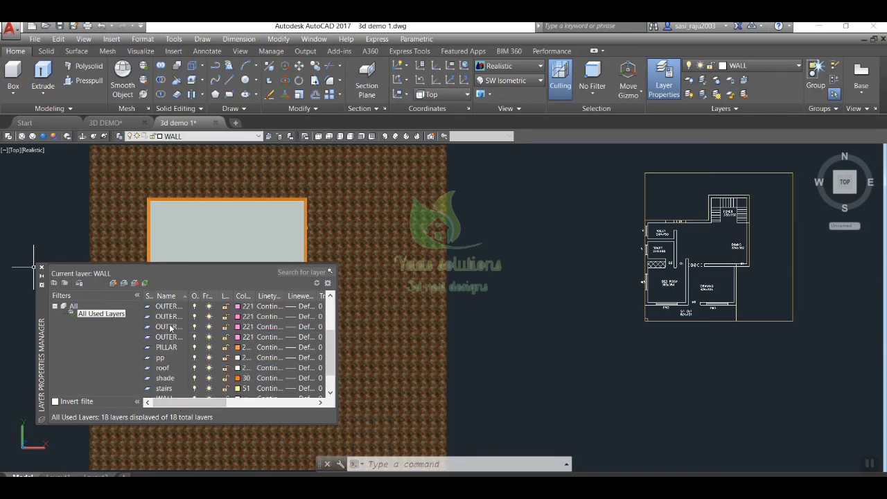
left_click(171, 331)
right_click(172, 332)
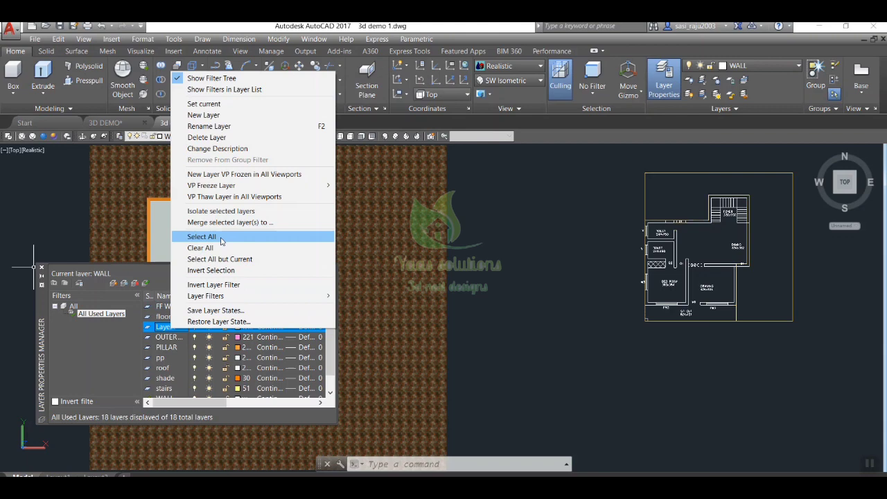
left_click(208, 127)
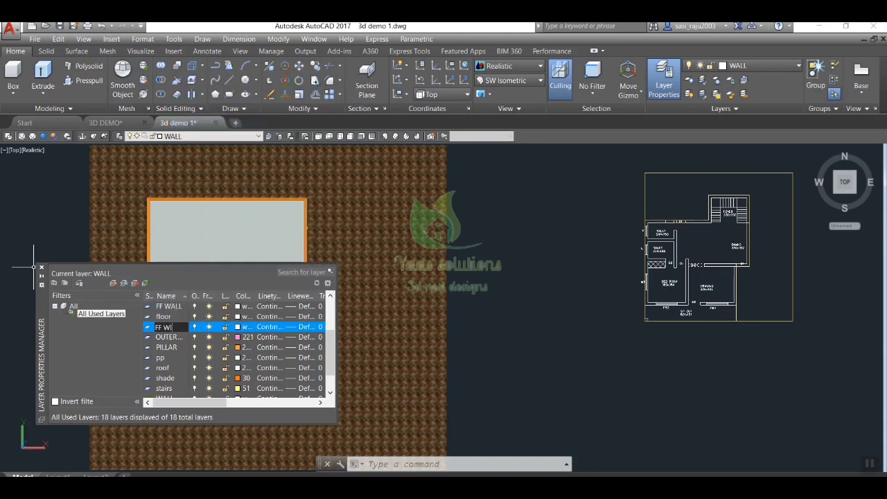
- Create another new layer named FF ROOF
left_click(114, 284)
type("FF ROOF")
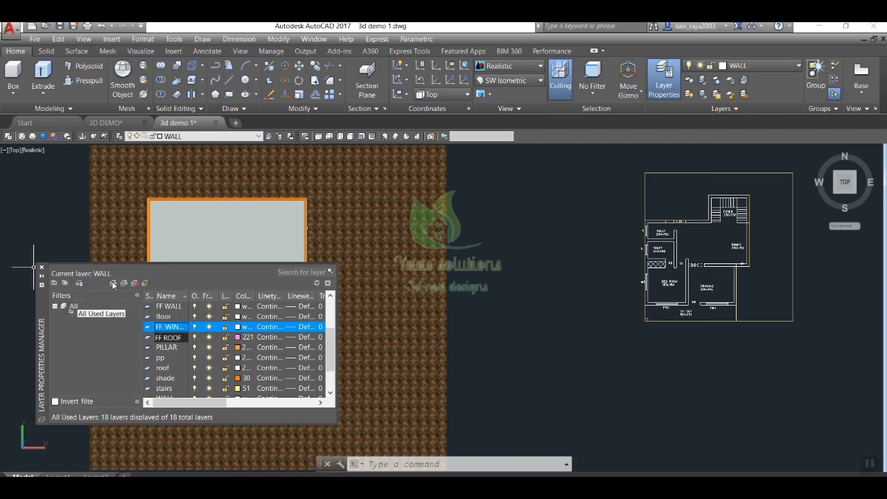
key("Return")
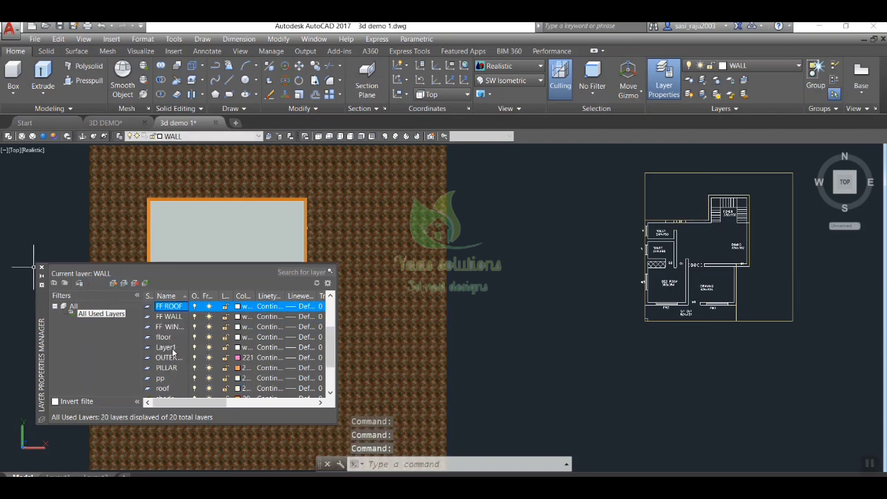
- Rename Layer1 as FF Outline and make it the current layer
right_click(173, 349)
key("Escape")
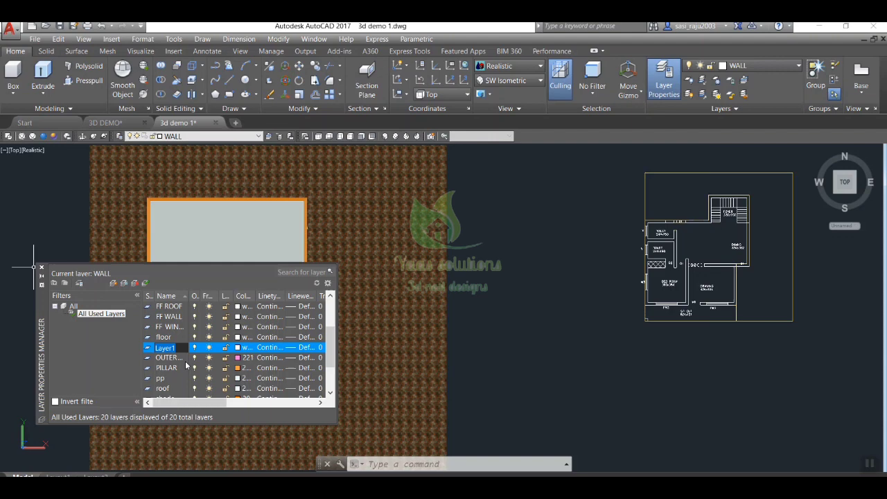
type("FF Outline")
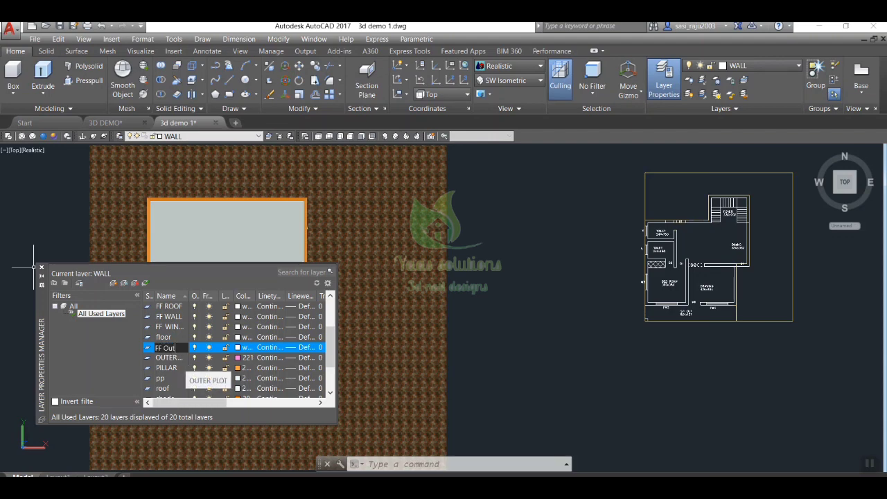
double_click(147, 348)
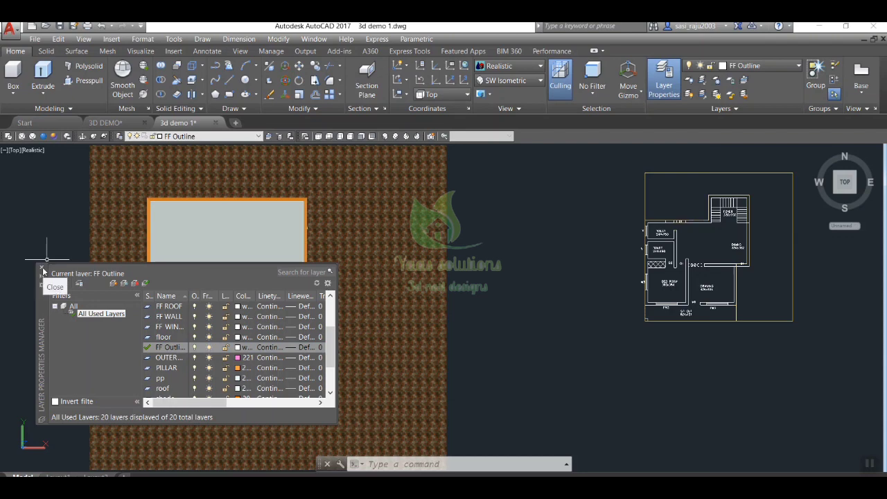
left_click(43, 271)
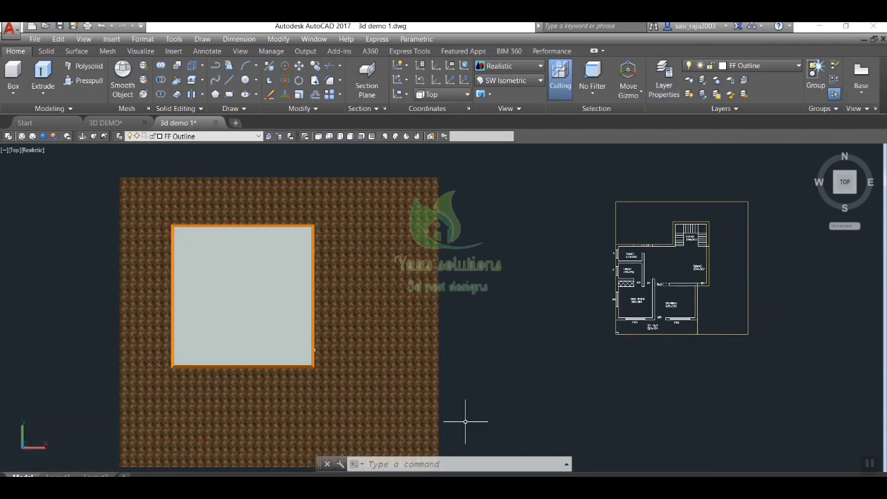
- Set the FF Outline layer's colour to index colour 71
type("la")
key("Return")
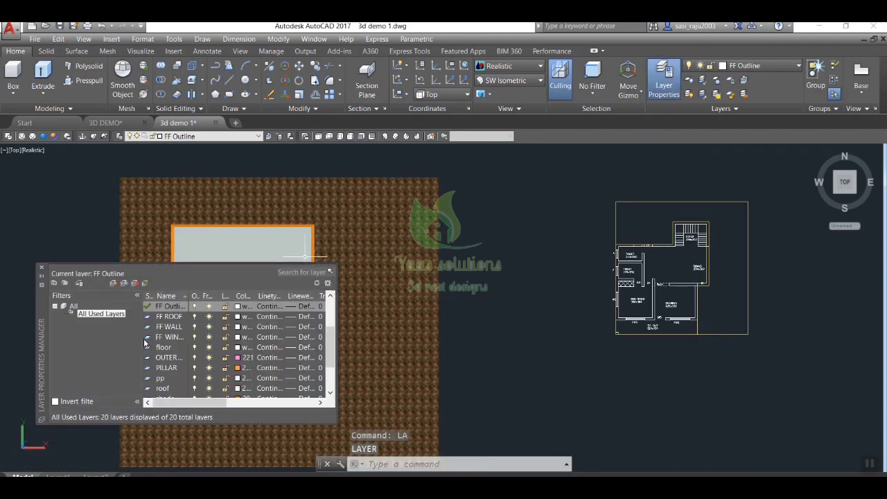
left_click(239, 308)
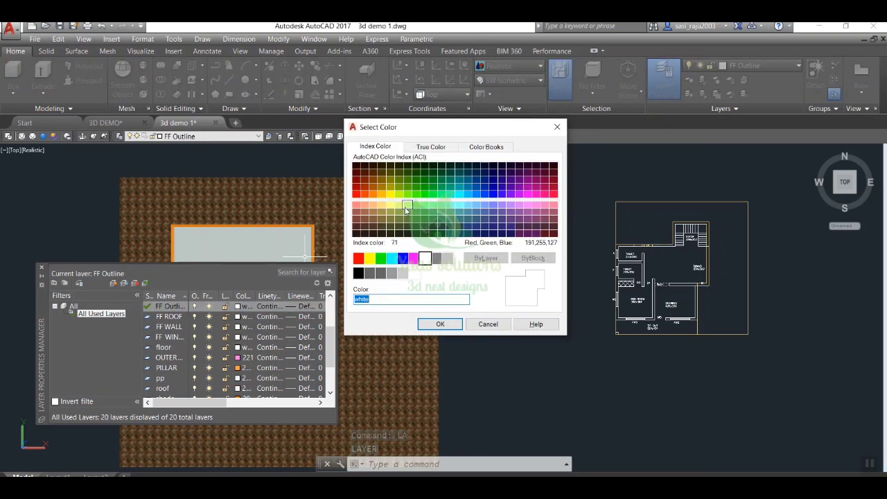
left_click(408, 205)
left_click(439, 324)
- Set the FF ROOF layer's colour to index colour 40
left_click(239, 317)
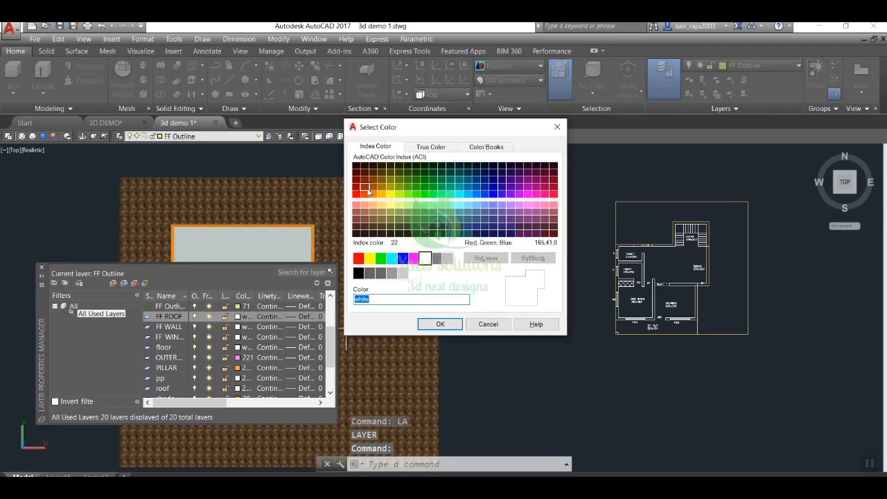
left_click(382, 206)
left_click(382, 196)
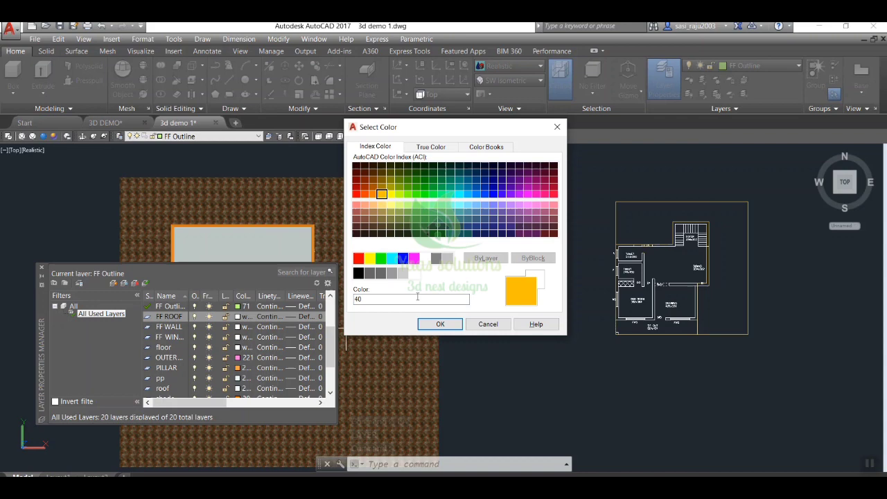
left_click(439, 324)
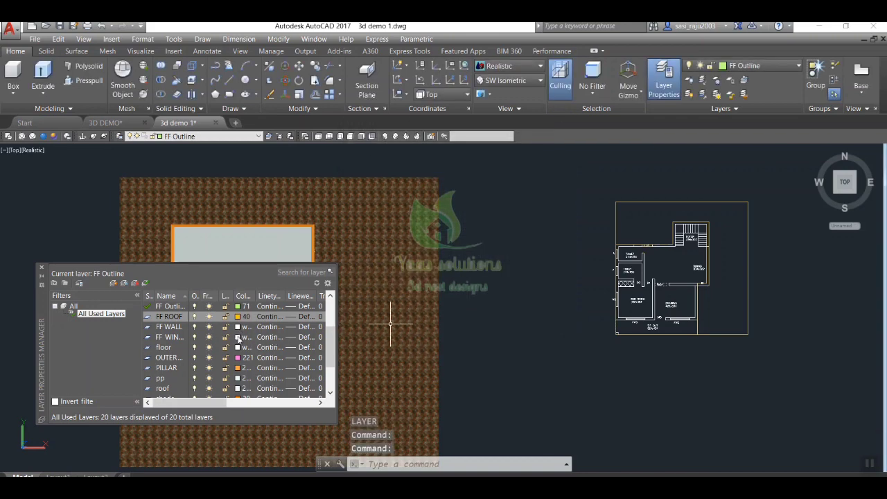
- Set the FF window layer's colour to index colour 30 and close the layer manager
left_click(239, 337)
left_click(373, 193)
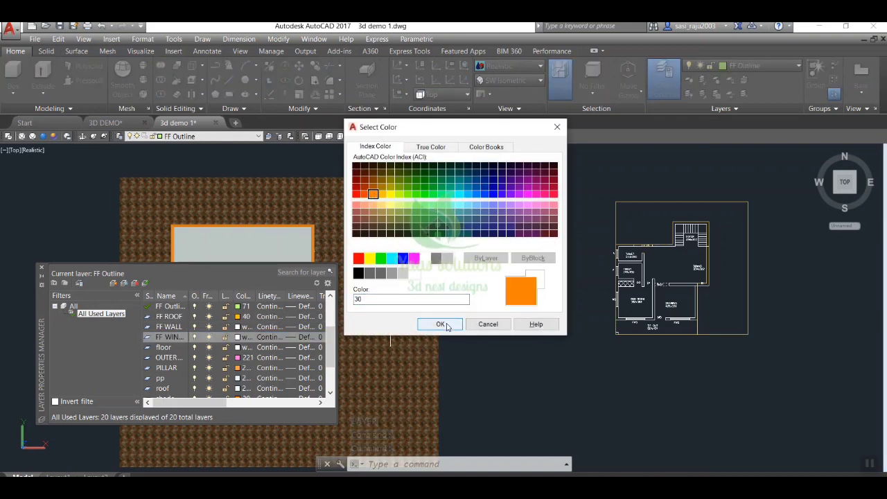
left_click(441, 324)
left_click(41, 271)
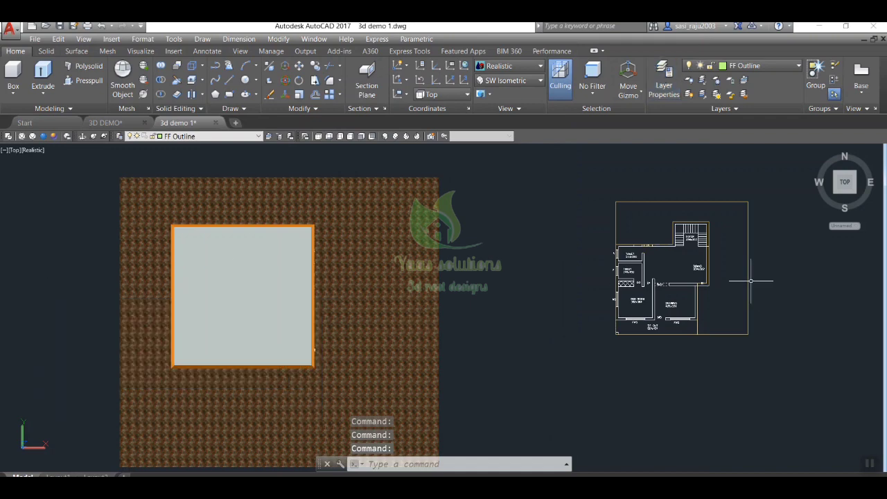
- Start a polyline on the floor plan at the outer corner above the toilets, tracing around the foyer to the dining room's lower outer corner
scroll(739, 278, "up", 3)
scroll(742, 278, "down", 2)
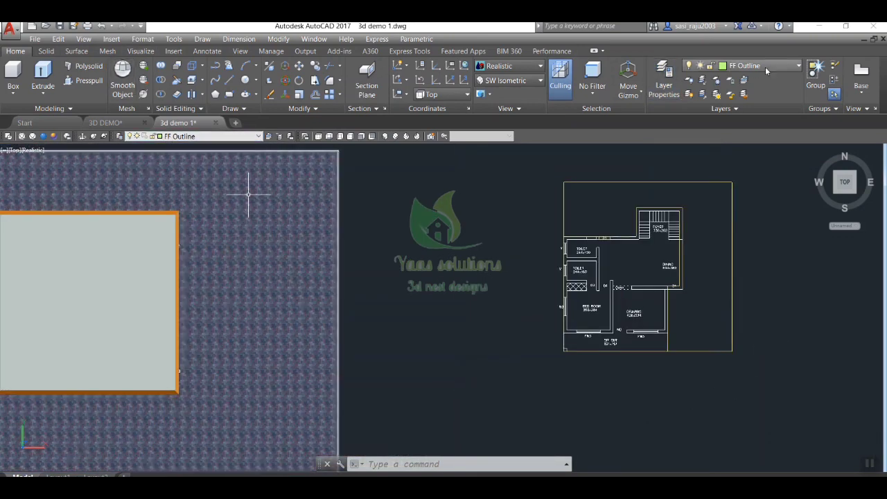
left_click(594, 412)
type("pl")
key("Return")
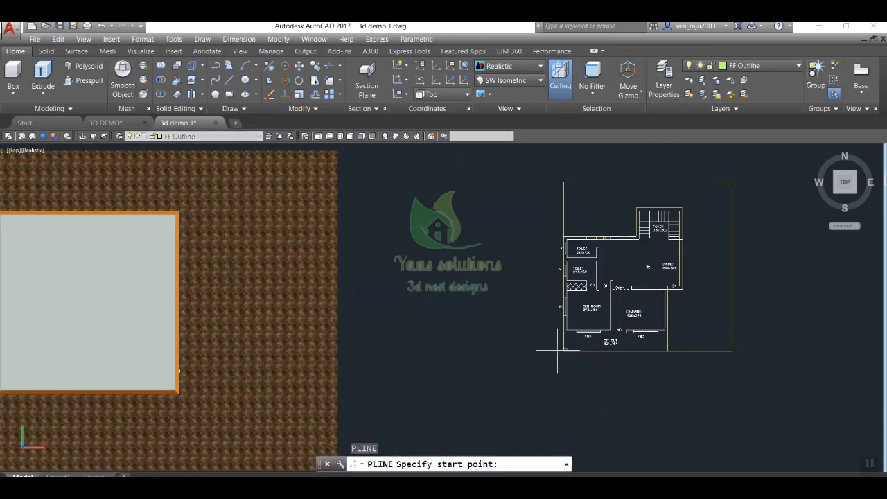
scroll(566, 239, "up", 3)
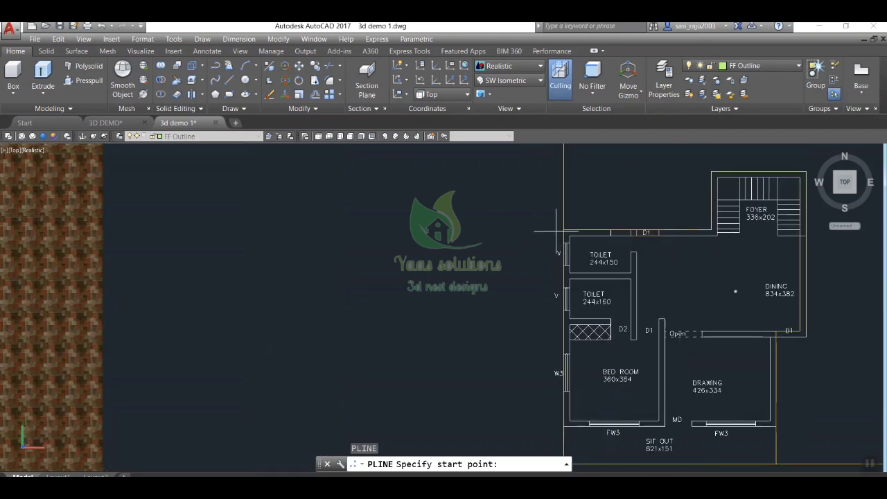
left_click(563, 229)
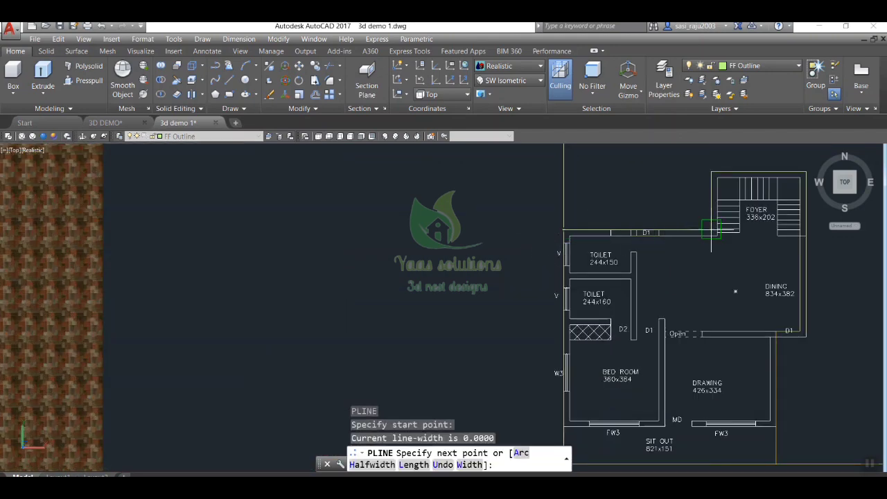
left_click(712, 230)
left_click(711, 171)
left_click(806, 171)
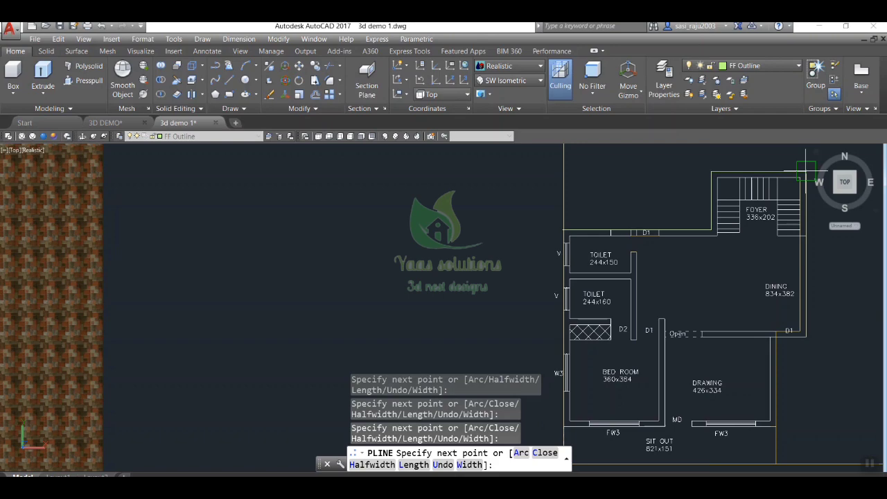
left_click(806, 337)
- Continue the outline polyline down beside the drawing room and along the sit-out's outer edge to its far corner, and finish it
scroll(775, 340, "down", 5)
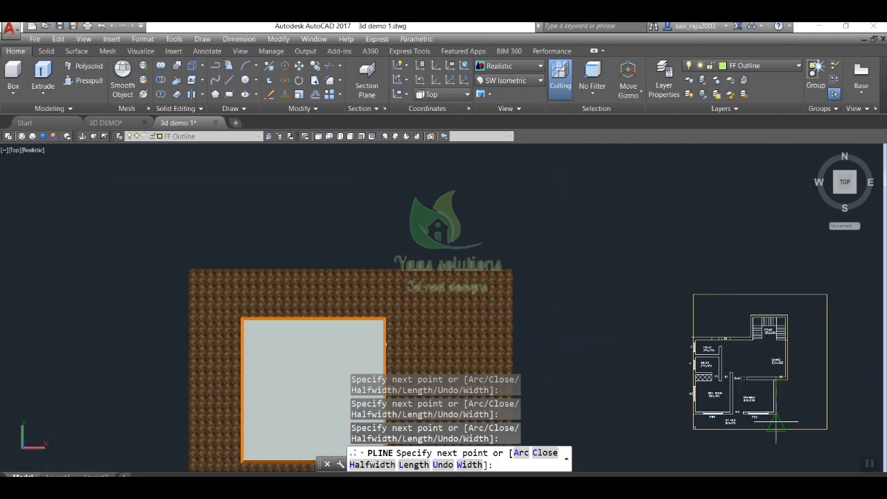
scroll(760, 433, "up", 4)
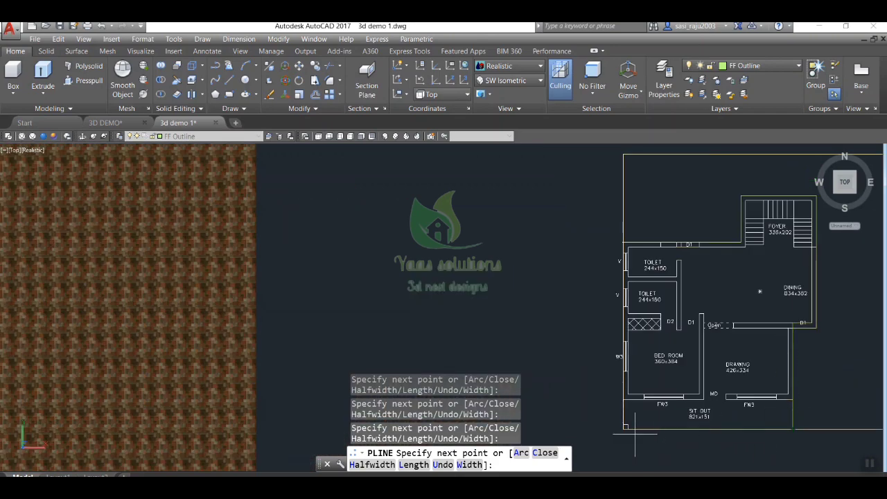
scroll(631, 430, "up", 2)
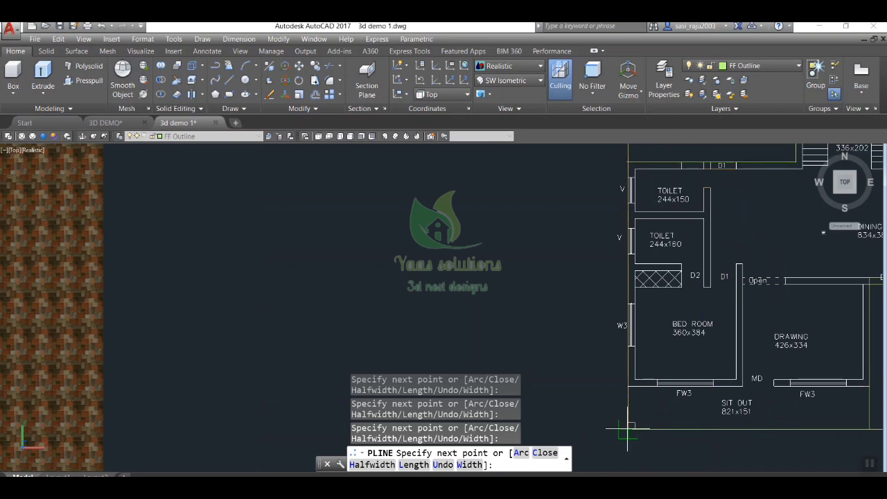
key("Return")
scroll(680, 430, "down", 4)
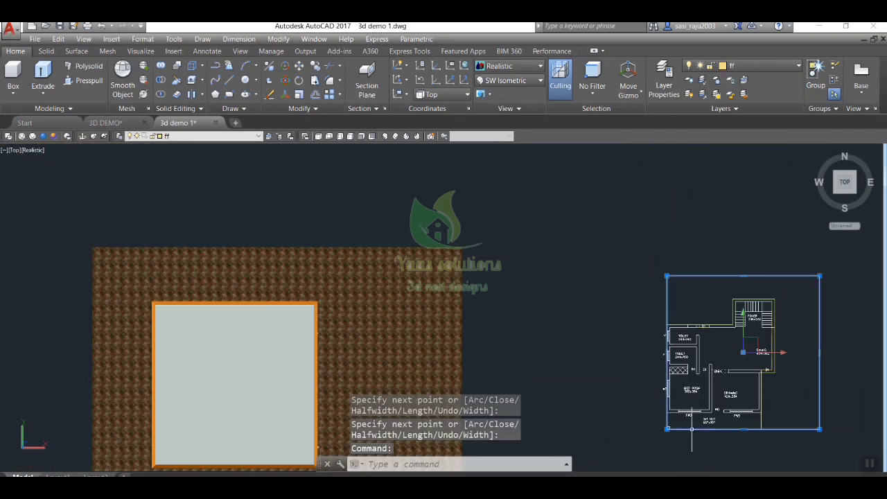
key("Escape")
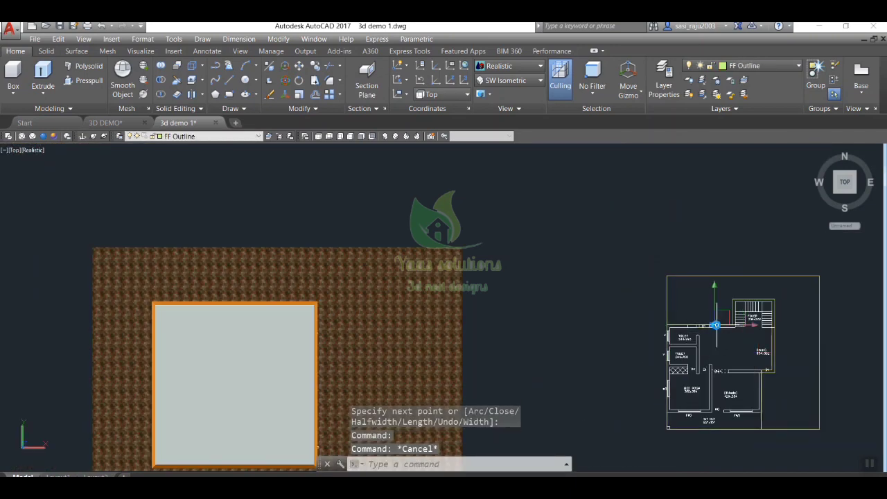
key("Escape")
scroll(721, 321, "up", 5)
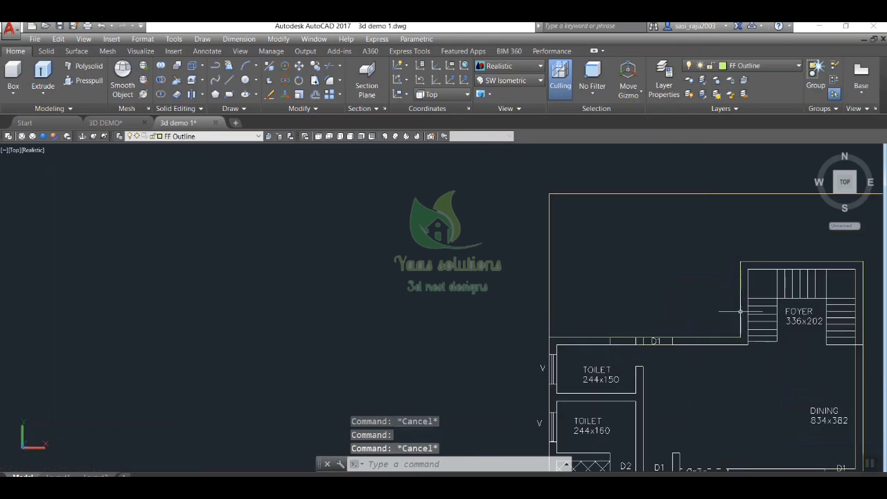
- Draw a line along the house's open outer side, from the sit-out's far corner to the outer corner above the toilets
scroll(736, 312, "down", 5)
scroll(781, 380, "up", 6)
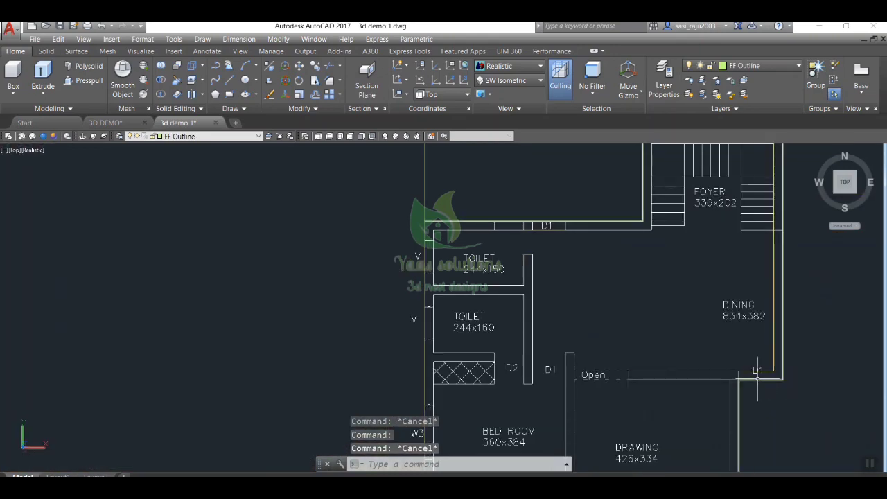
scroll(779, 379, "down", 5)
scroll(714, 381, "up", 2)
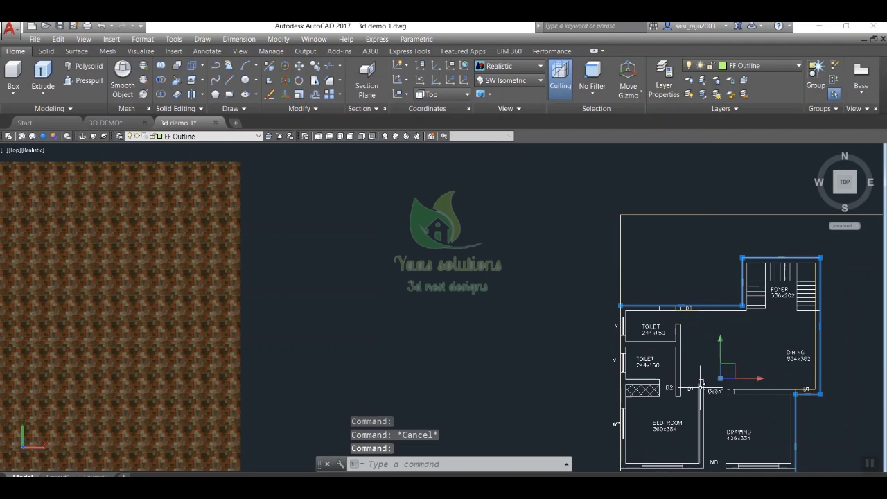
scroll(755, 366, "down", 3)
key("Escape")
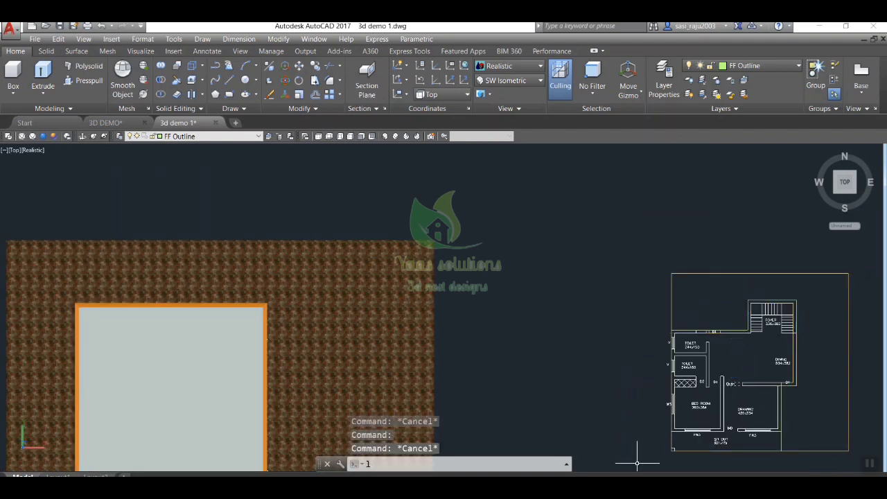
key("Return")
left_click(672, 451)
left_click(671, 327)
key("Return")
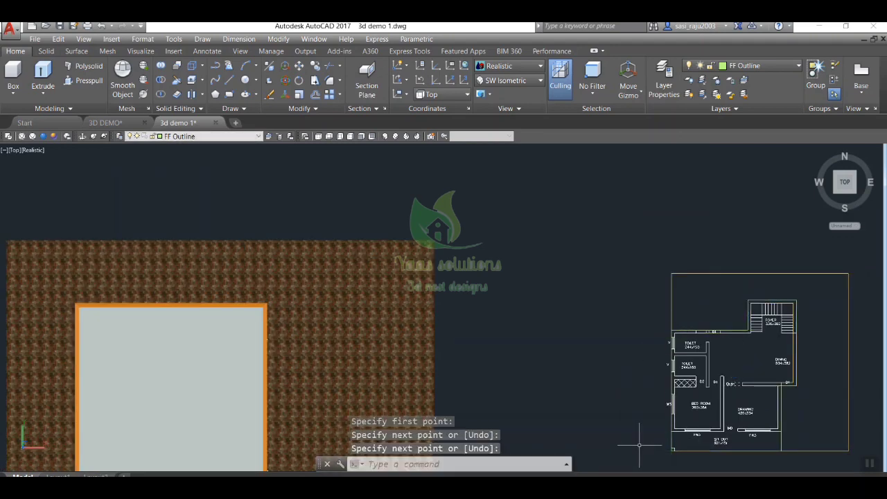
- Join the new side line and the traced outline into one closed polyline, and select it to check the result
type("j")
key("Return")
left_click(672, 388)
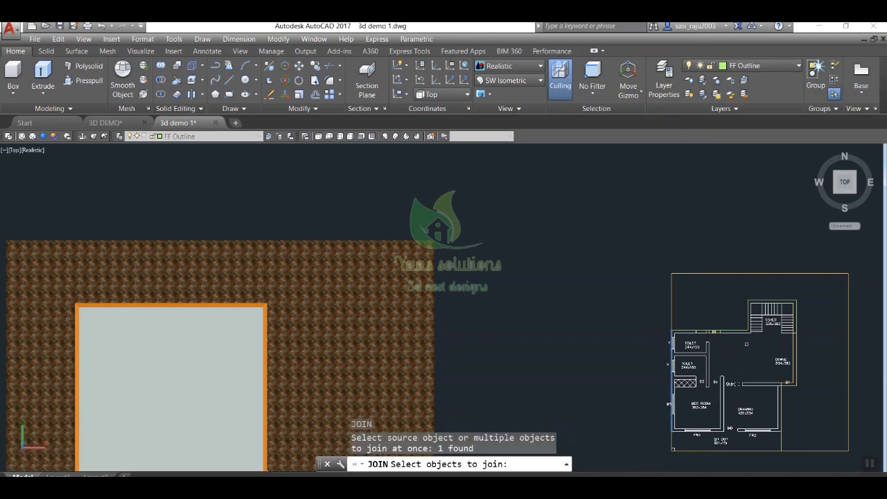
left_click(782, 422)
key("Return")
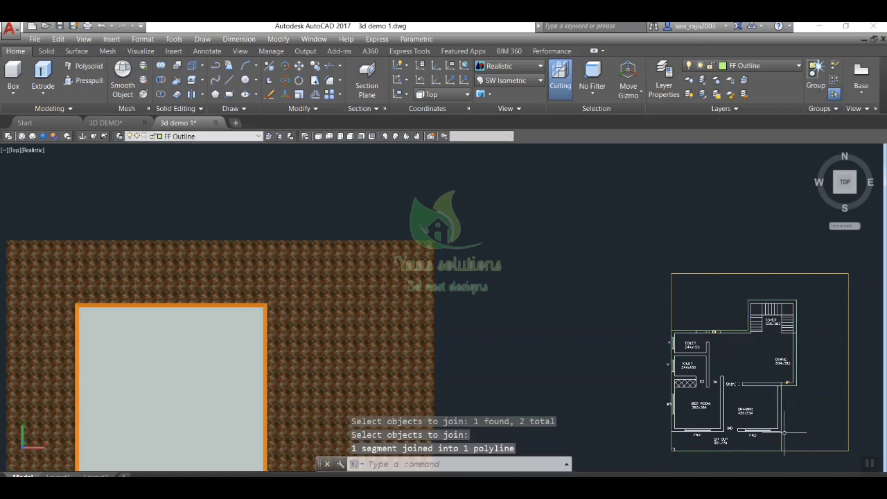
left_click(782, 432)
right_click(782, 431)
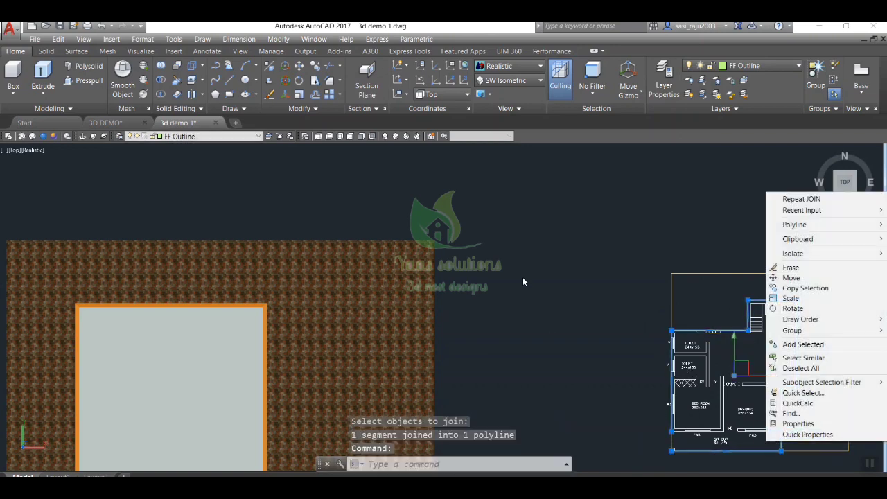
key("Escape")
key("Escape")
- Make FF WALL the current layer
scroll(694, 338, "up", 1)
middle_click_drag(694, 337, 589, 339)
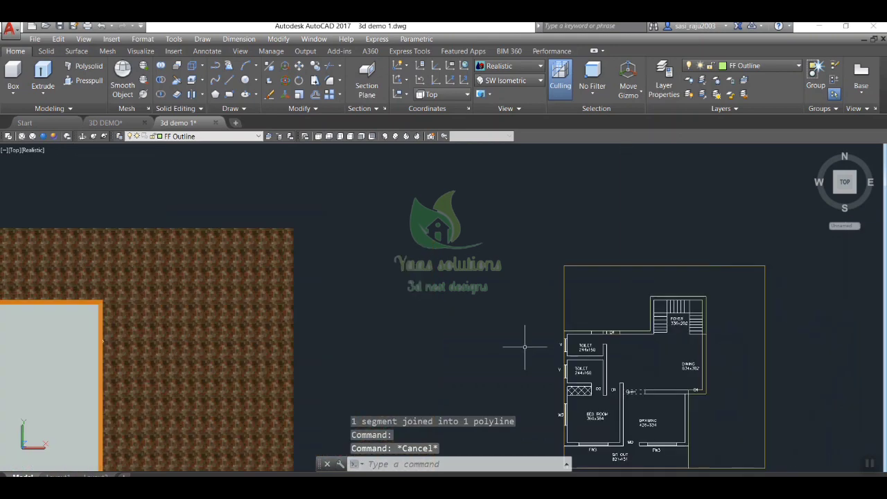
left_click(761, 298)
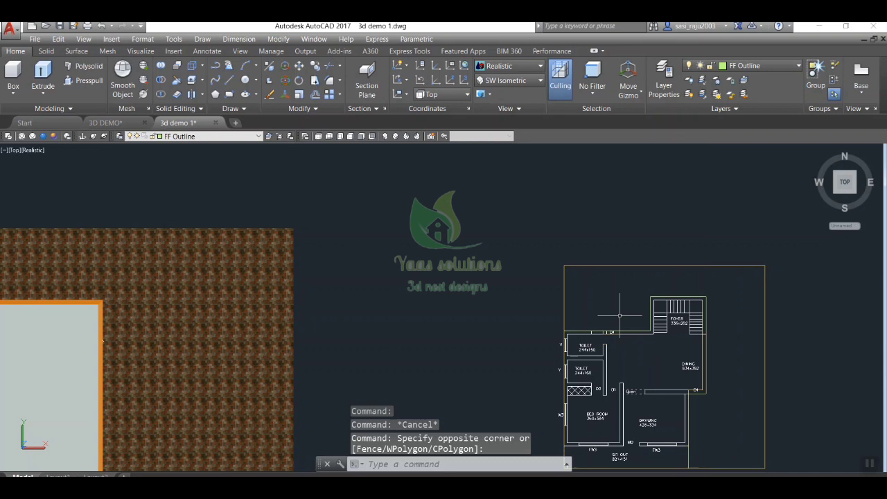
left_click(217, 137)
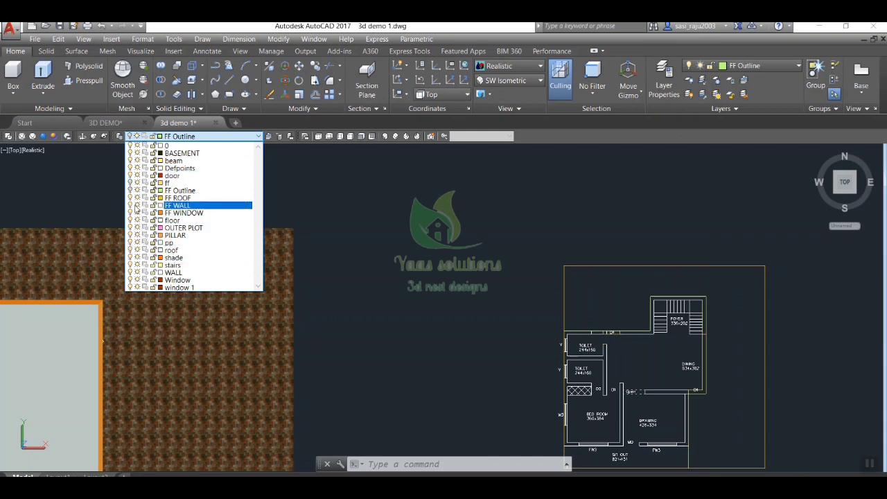
left_click(173, 206)
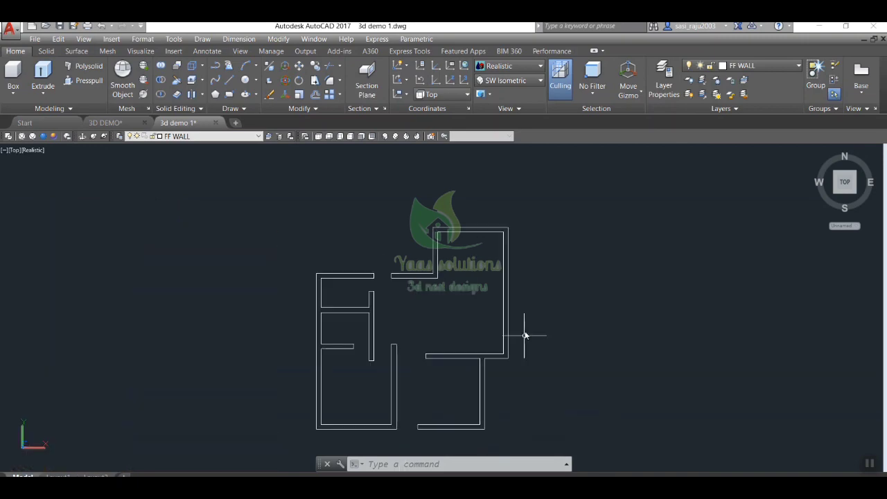
- Switch to the SW isometric view and convert the traced wall outlines into regions
left_click(391, 137)
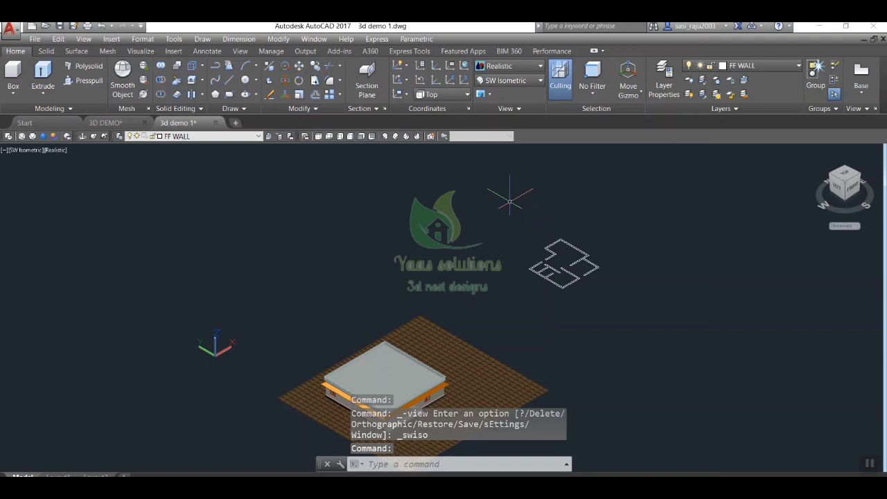
type("reg")
key("Return")
left_click(507, 194)
left_click(643, 323)
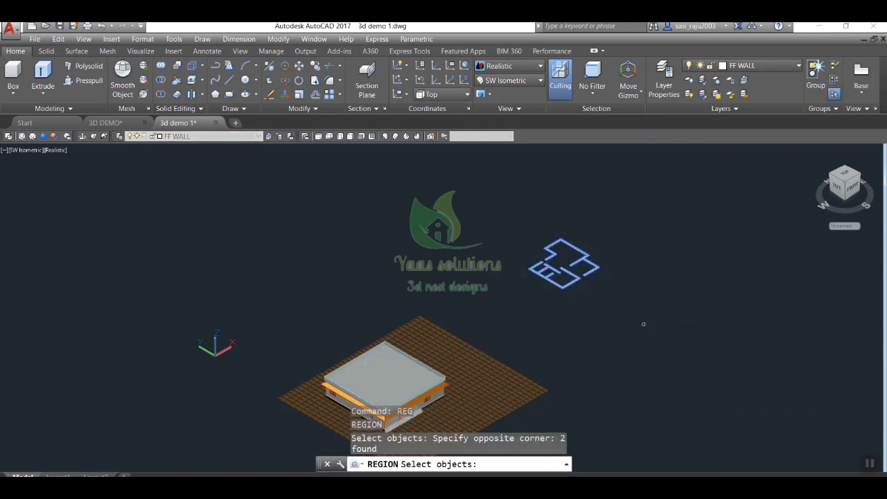
key("Return")
- Extrude both wall regions to a height of 240
scroll(603, 291, "up", 3)
scroll(603, 291, "up", 2)
type("ext")
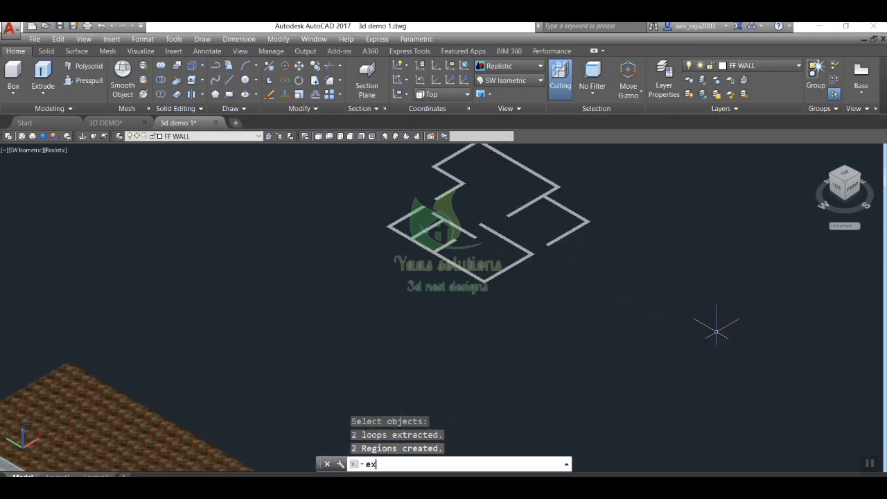
key("Return")
scroll(485, 219, "down", 2)
left_click(393, 168)
left_click(610, 327)
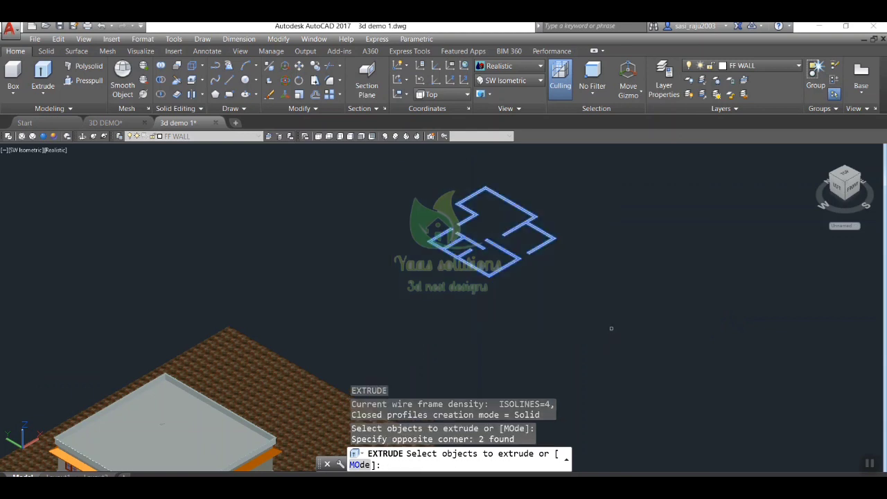
key("Return")
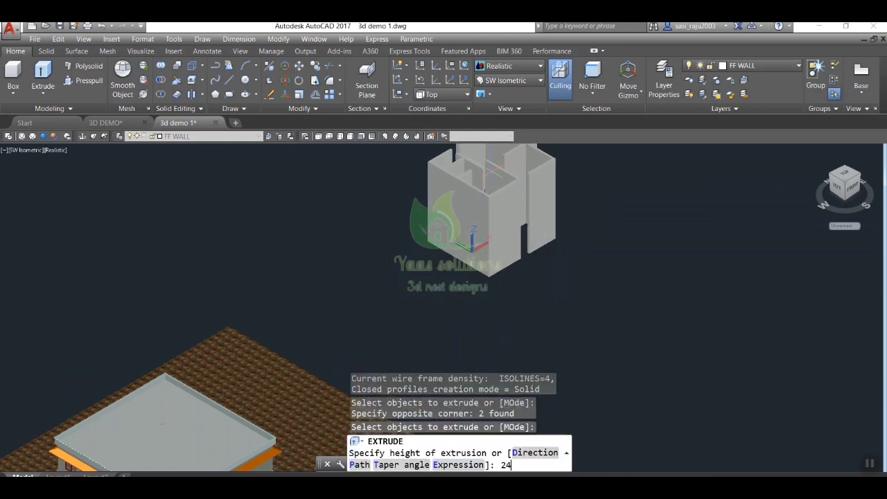
key("Return")
scroll(451, 228, "up", 2)
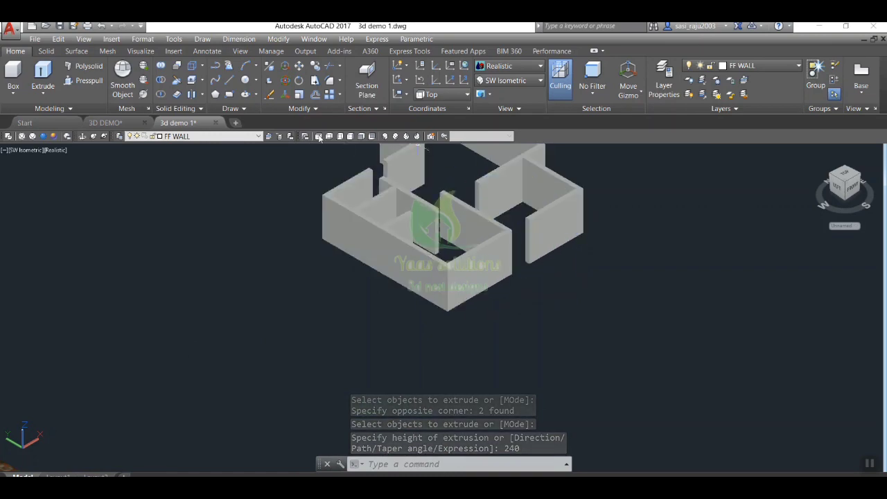
- In the top view, draw a rectangle filling the door gap in the outer wall between the upper toilet and the foyer
left_click(320, 136)
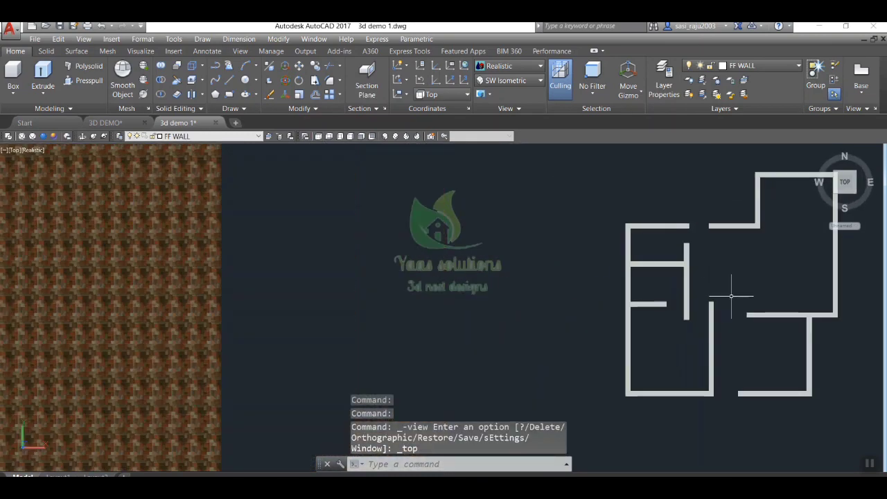
type("rec")
key("Return")
scroll(689, 220, "up", 2)
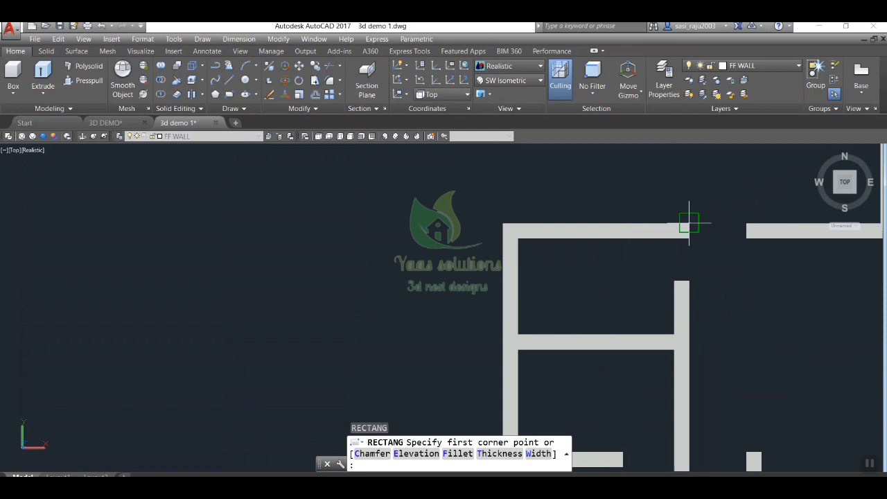
left_click(690, 224)
left_click(747, 237)
scroll(667, 342, "down", 2)
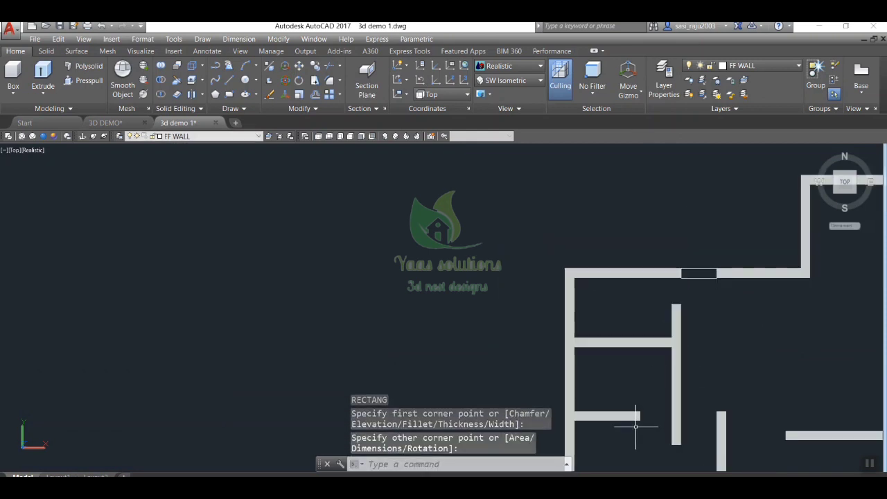
- Draw a rectangle filling the door gap between the lower toilet and the bedroom
key("Return")
left_click(640, 415)
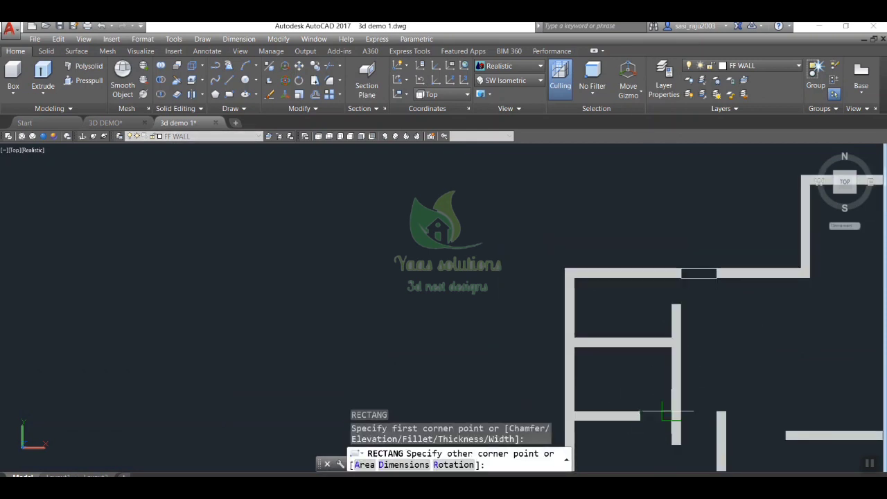
scroll(674, 416, "up", 2)
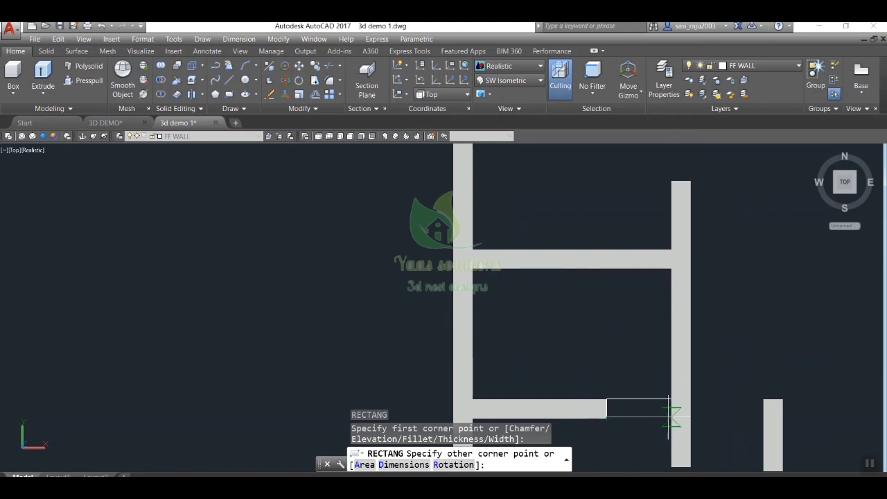
left_click(672, 419)
scroll(672, 420, "down", 4)
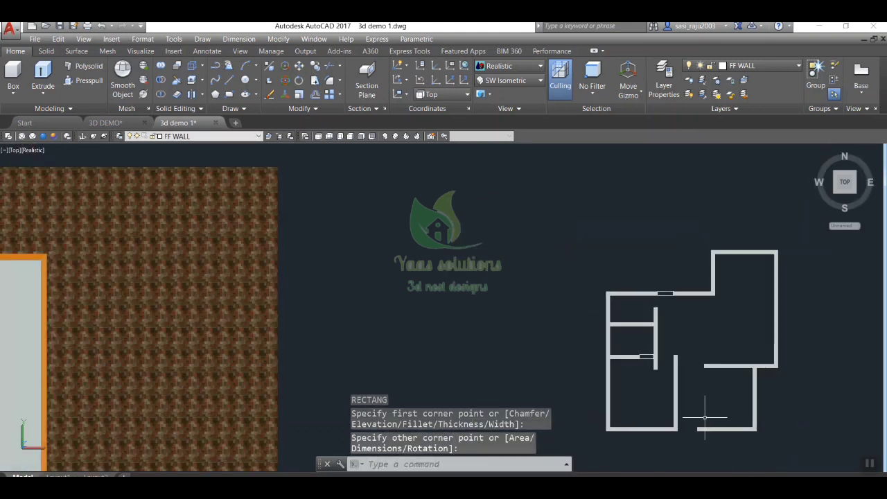
- Draw a rectangle filling the main door gap in the front wall between the bedroom and the drawing room
scroll(680, 441, "up", 3)
key("Return")
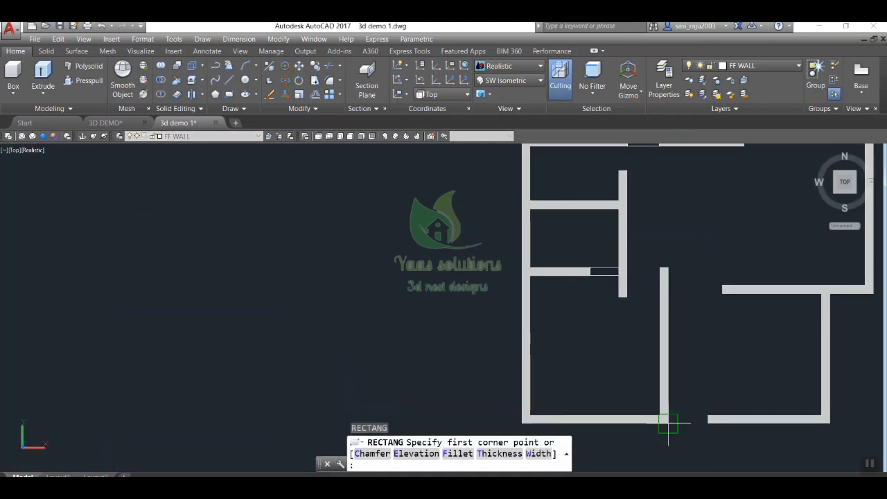
left_click(668, 418)
left_click(708, 416)
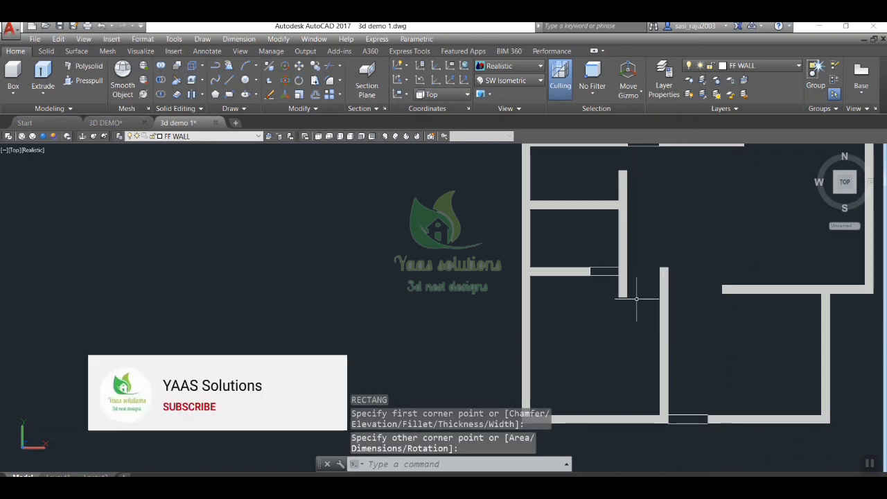
- In the SW isometric view, extrude the main door gap's rectangle to a height of 30
scroll(637, 301, "down", 3)
scroll(630, 237, "up", 3)
scroll(788, 317, "down", 2)
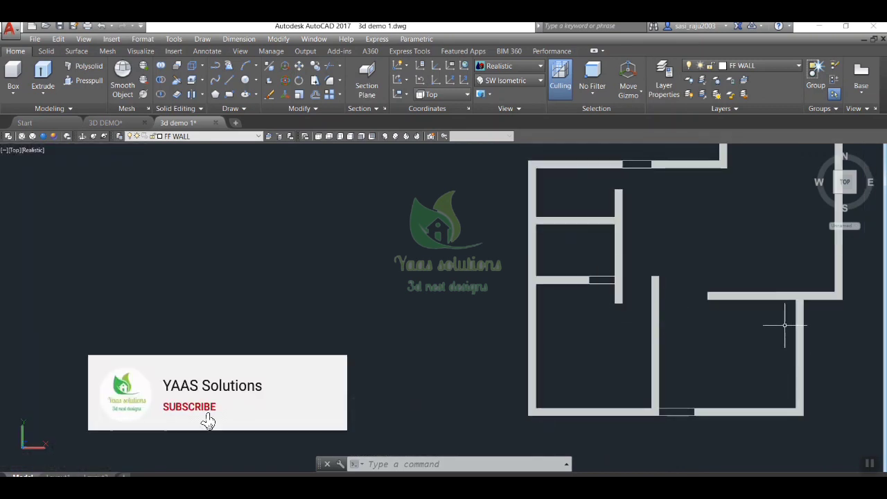
scroll(792, 192, "down", 2)
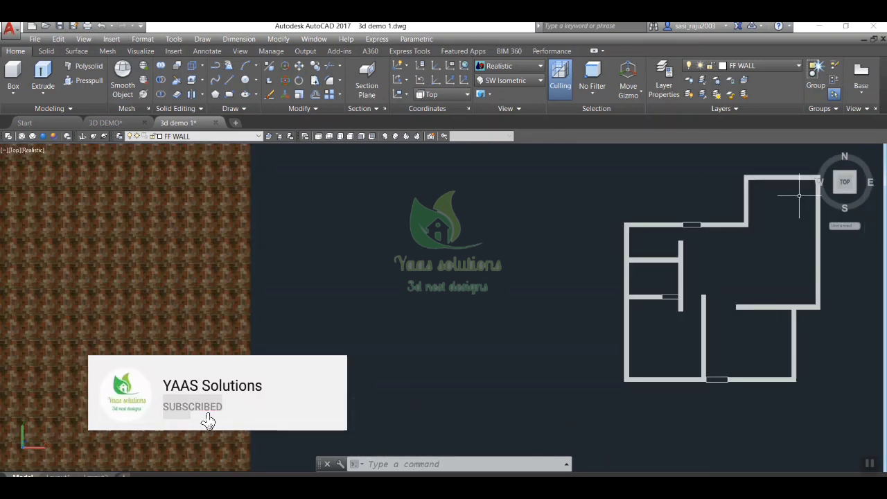
left_click(386, 136)
scroll(524, 247, "up", 5)
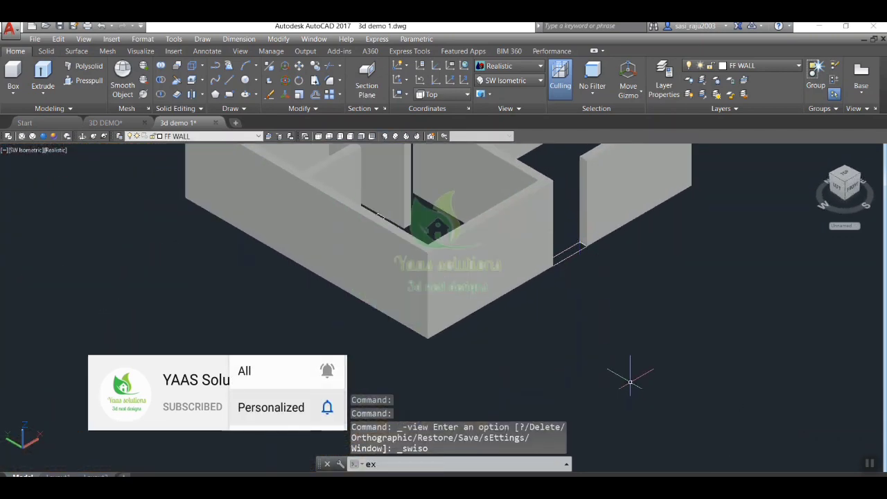
type("ext")
key("Return")
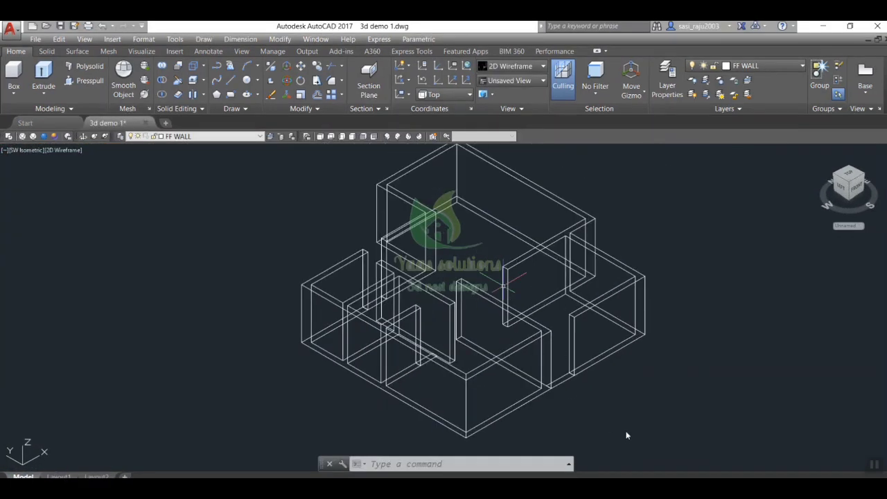
type("ext")
key("Return")
left_click(564, 366)
key("Return")
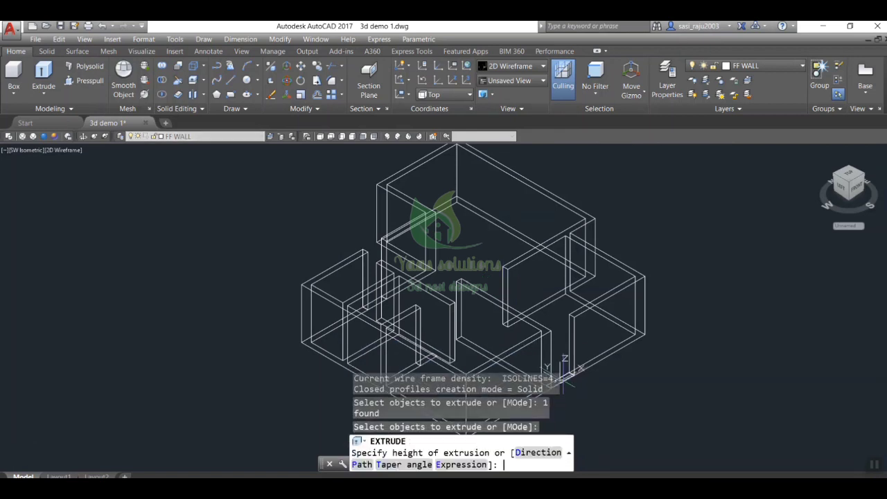
key("Return")
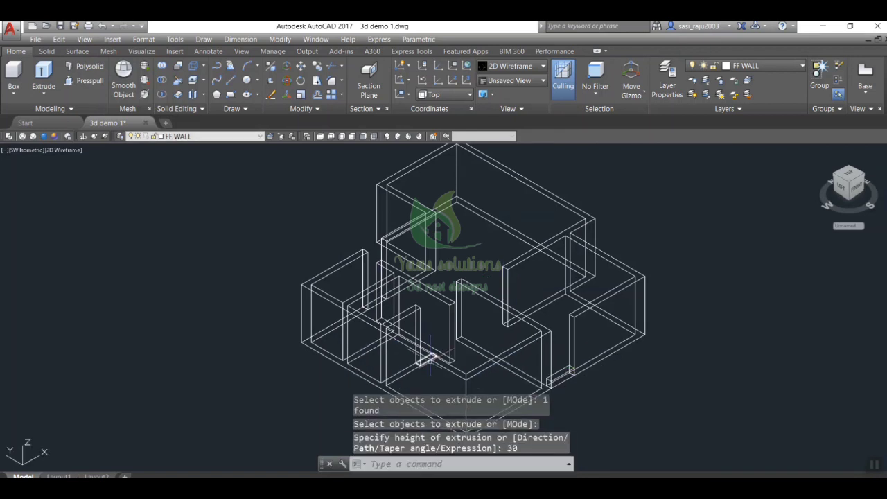
- Extrude the rectangles in the lower toilet's door gap and the rear outer wall's door gap to a height of 30
type("ext")
key("Return")
left_click(424, 349)
key("Return")
key("Return")
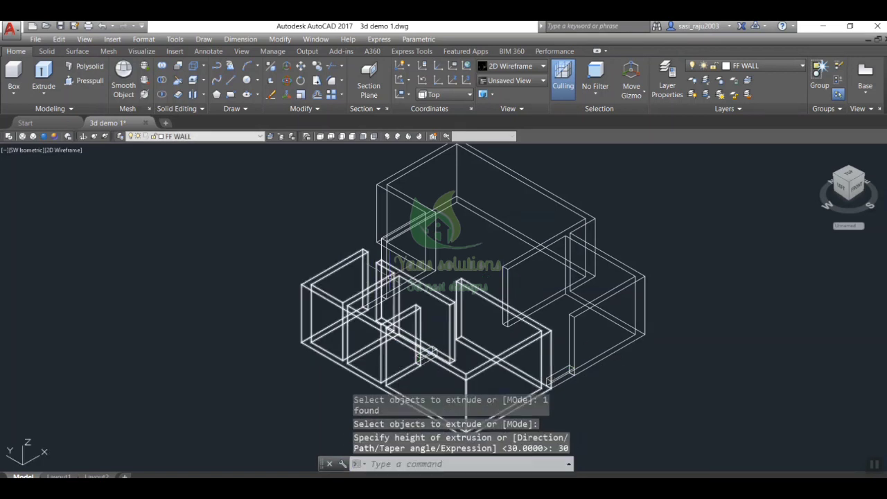
key("Return")
left_click(369, 305)
key("Return")
key("Return")
- Move the three extruded lintel blocks up by 210 to the top of the door gaps
left_click(560, 371)
left_click(427, 353)
left_click(371, 301)
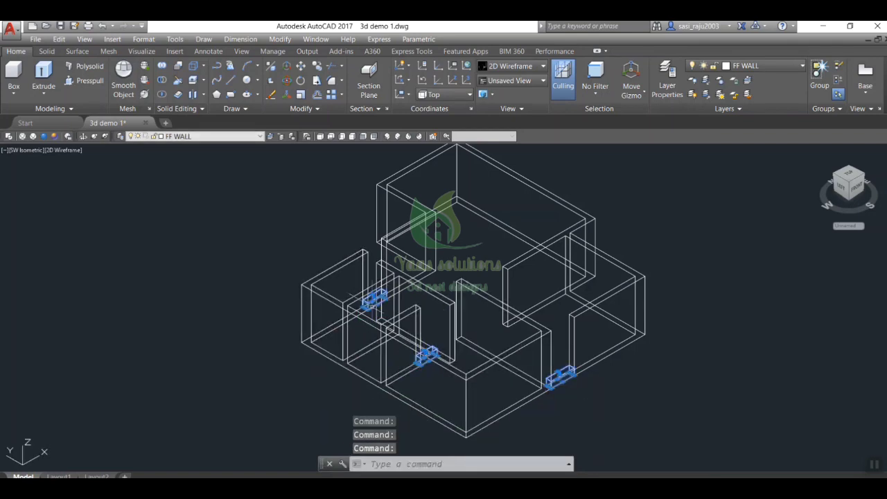
type("m")
key("Return")
left_click(478, 372)
type("150")
key("Return")
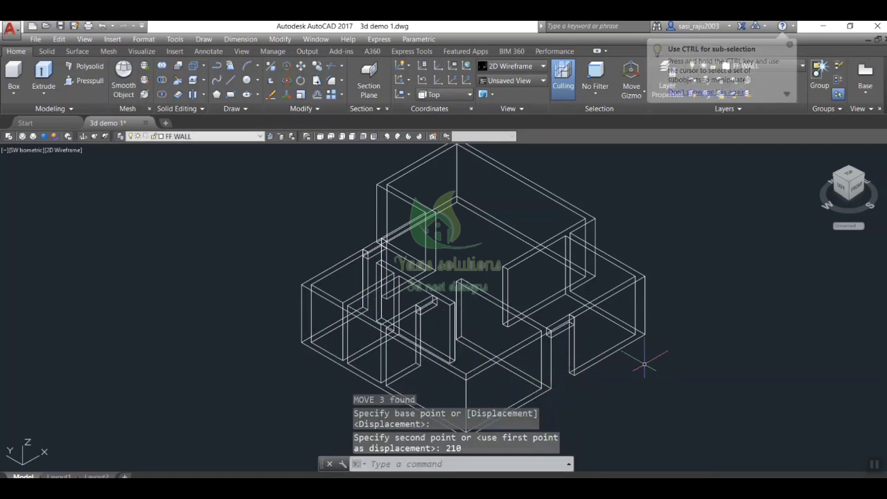
- Union all the walls and the three lintel blocks into one solid
scroll(624, 360, "down", 2)
type("union")
key("Return")
scroll(622, 359, "down", 2)
left_click(382, 216)
left_click(669, 409)
key("Return")
- Change the visual style to Conceptual
scroll(668, 393, "up", 4)
left_click(61, 151)
left_click(94, 185)
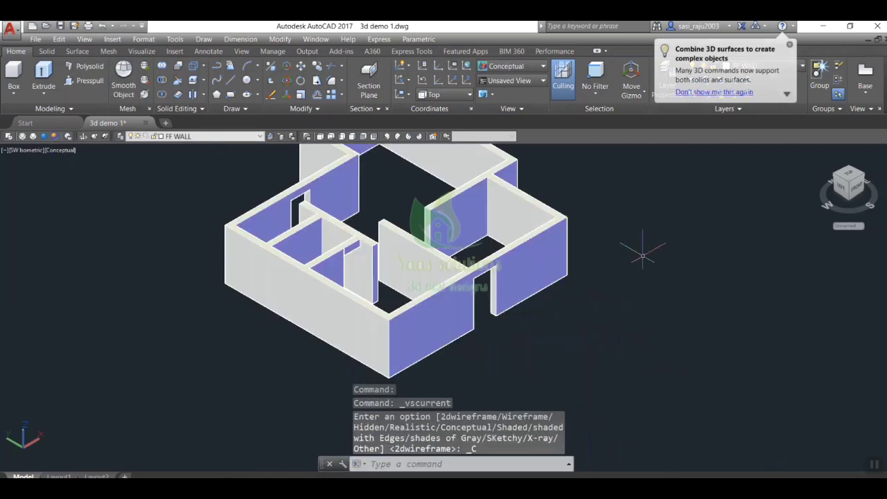
- Turn off the FF WALL layer and make FF WINDOW the current layer
scroll(596, 267, "down", 2)
scroll(470, 262, "up", 7)
scroll(555, 229, "down", 7)
middle_click_drag(715, 298, 496, 398)
scroll(404, 366, "up", 2)
left_click(208, 136)
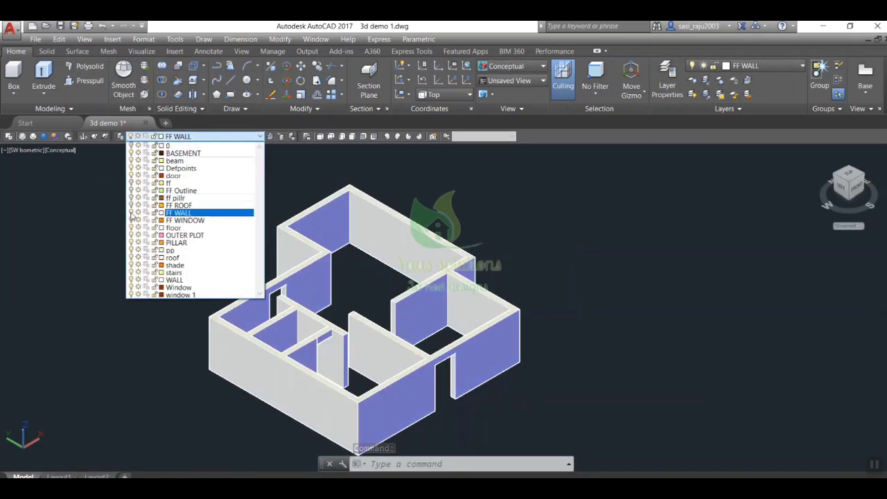
left_click(187, 217)
scroll(428, 421, "down", 2)
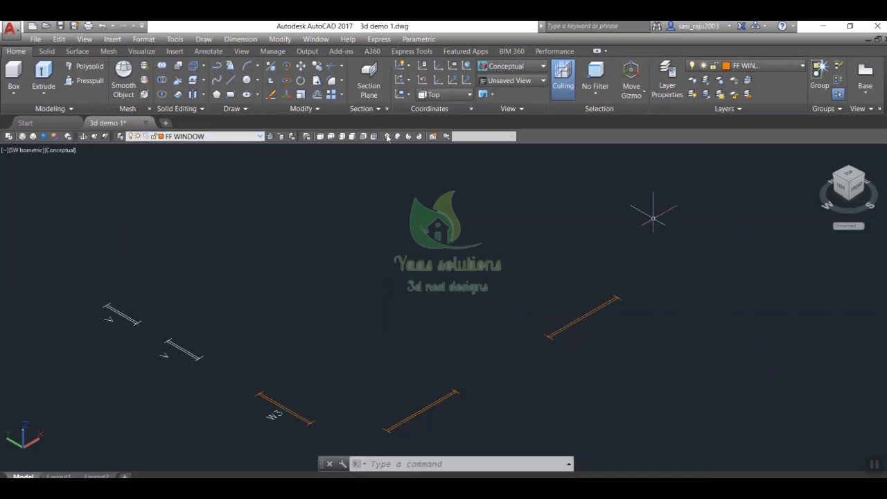
- In the top view, draw rectangles over the two V ventilators, the W3 window and the two front window symbols
left_click(320, 136)
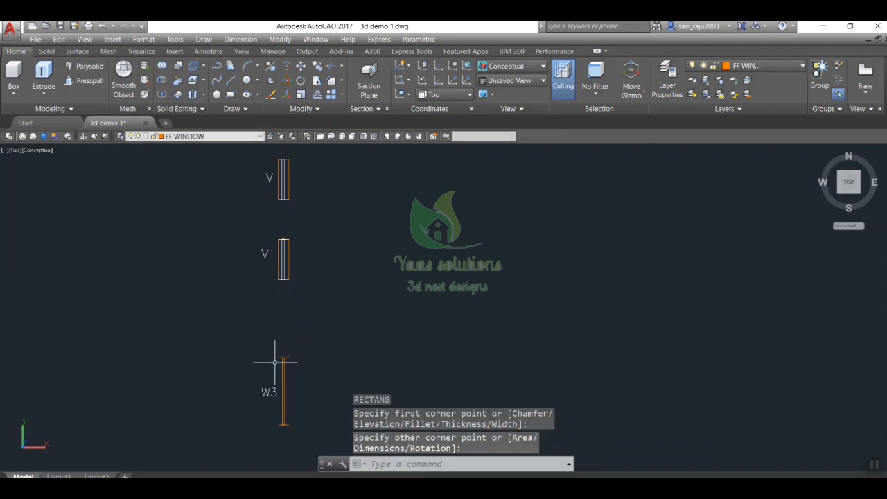
left_click(289, 425)
scroll(409, 382, "down", 5)
middle_click_drag(391, 430, 347, 311)
scroll(348, 311, "up", 2)
key("space")
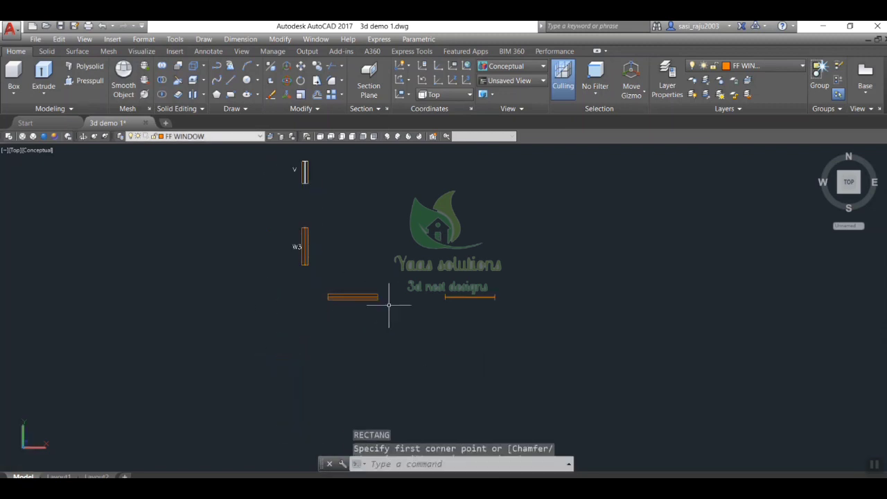
- Erase the original window and ventilator linework so only the traced rectangles remain
scroll(495, 300, "up", 5)
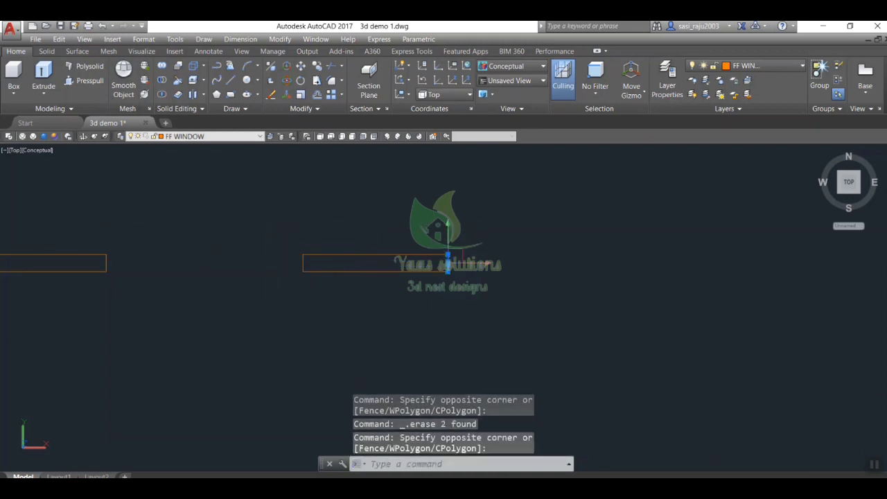
scroll(147, 331, "down", 2)
scroll(46, 268, "up", 4)
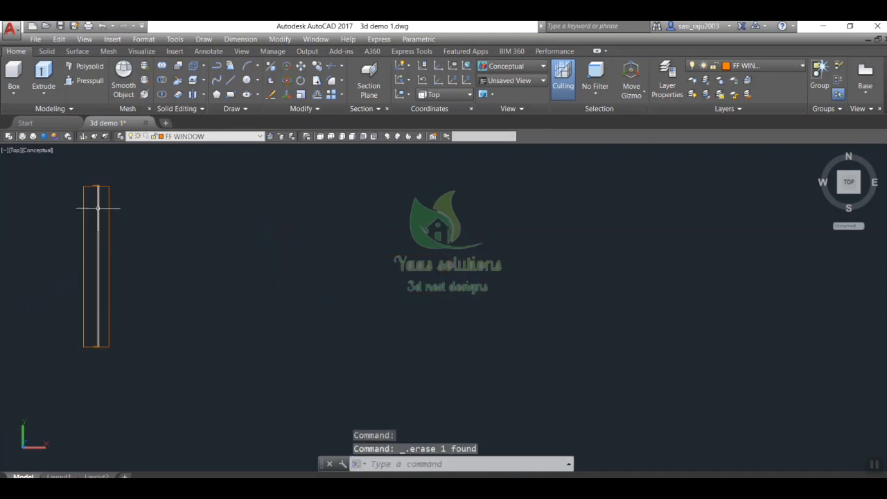
scroll(151, 215, "down", 3)
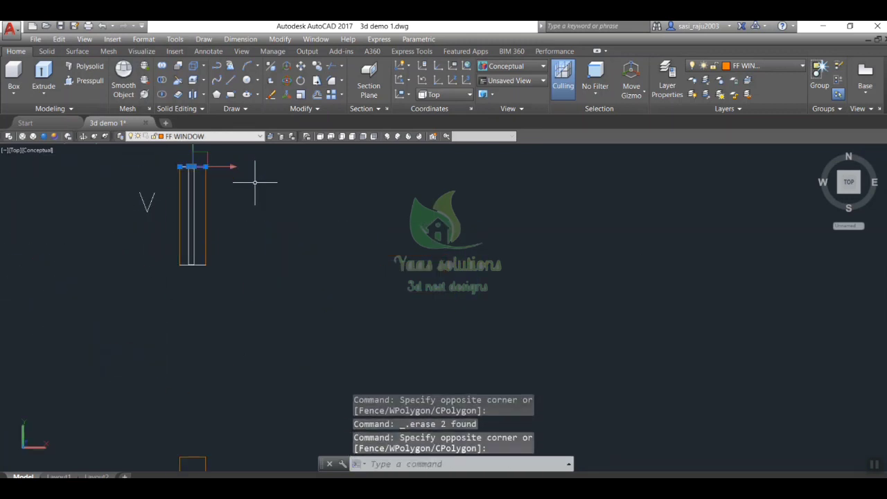
scroll(248, 242, "down", 2)
middle_click_drag(236, 245, 295, 367)
left_click(242, 152)
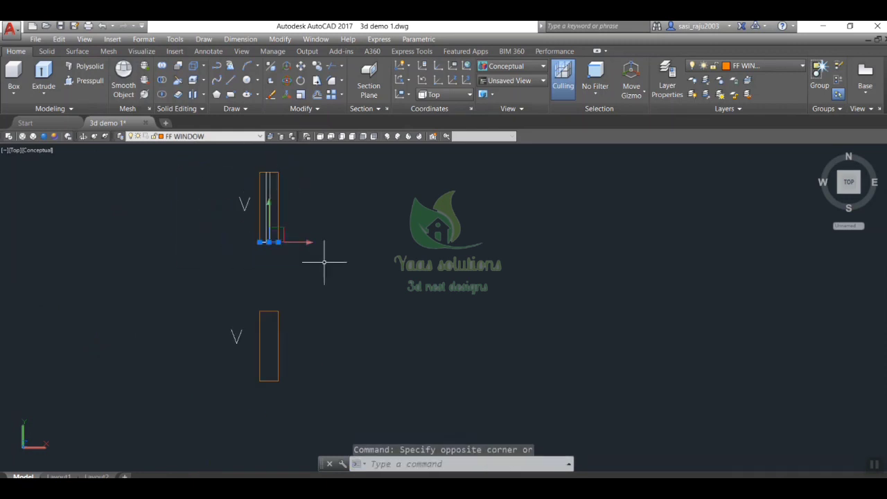
left_click(460, 307)
- In the southwest isometric view, extrude the two front window rectangles to a height of 185
key("Return")
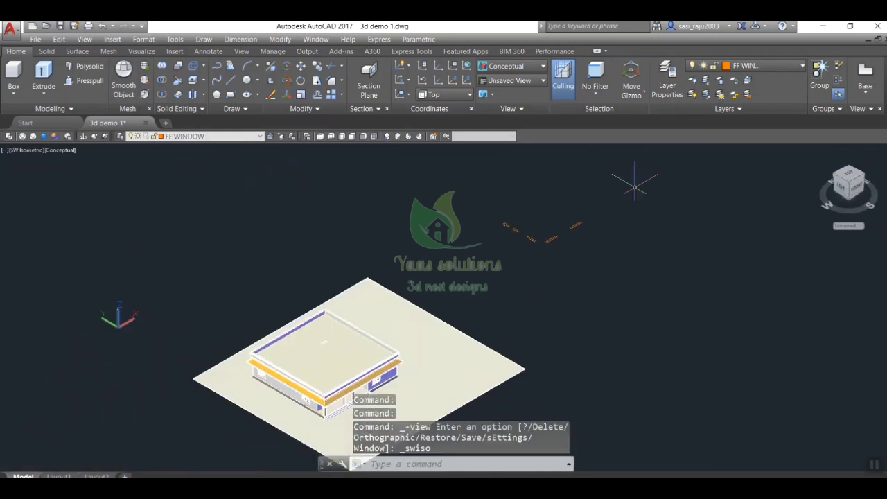
left_click(562, 225)
key("Return")
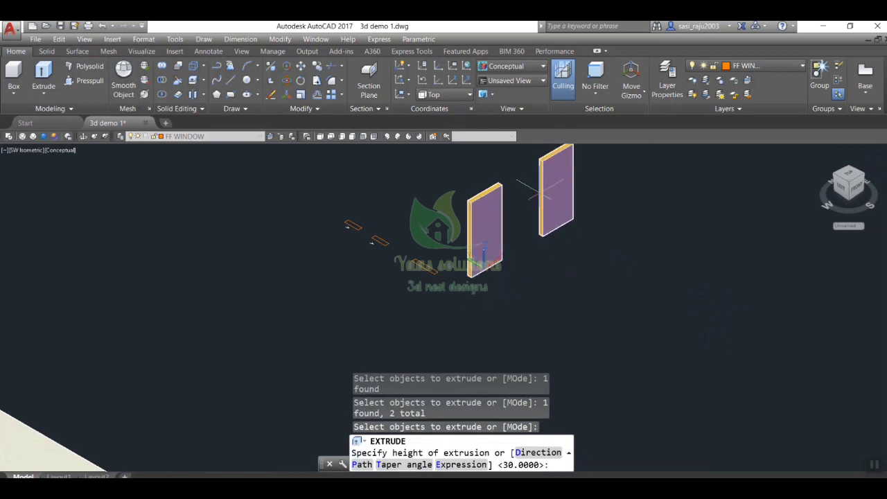
key("Return")
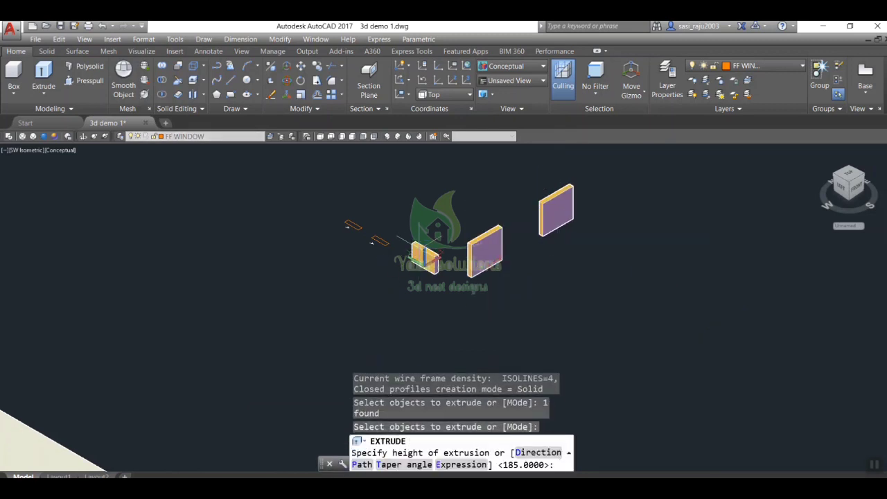
- Extrude the W3 window rectangle to 150 and the two V ventilator rectangles to 10
type("50")
key("Return")
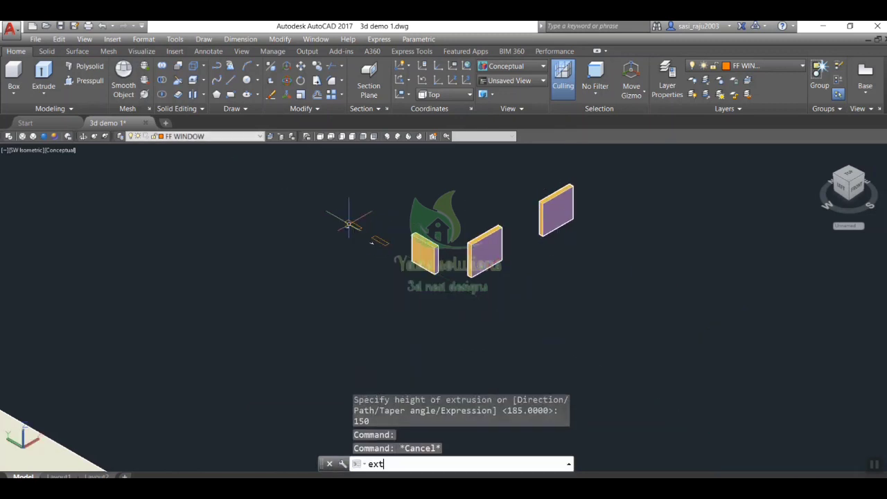
key("Return")
type("10.")
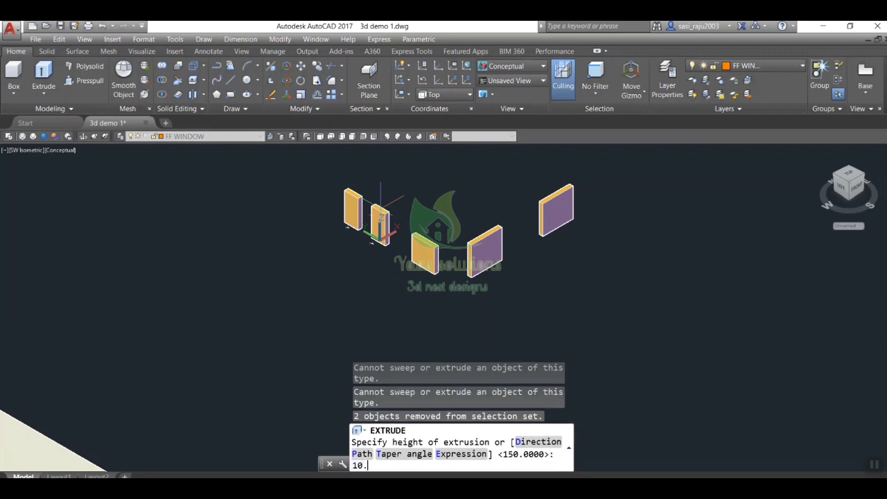
key("Return")
- Move the two front window blocks straight up from their base corner
type("m")
key("Return")
left_click(630, 215)
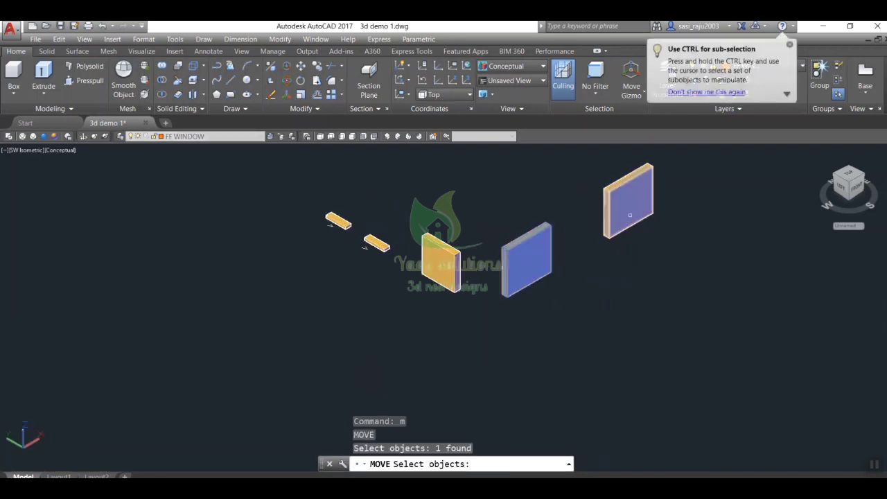
left_click(508, 296)
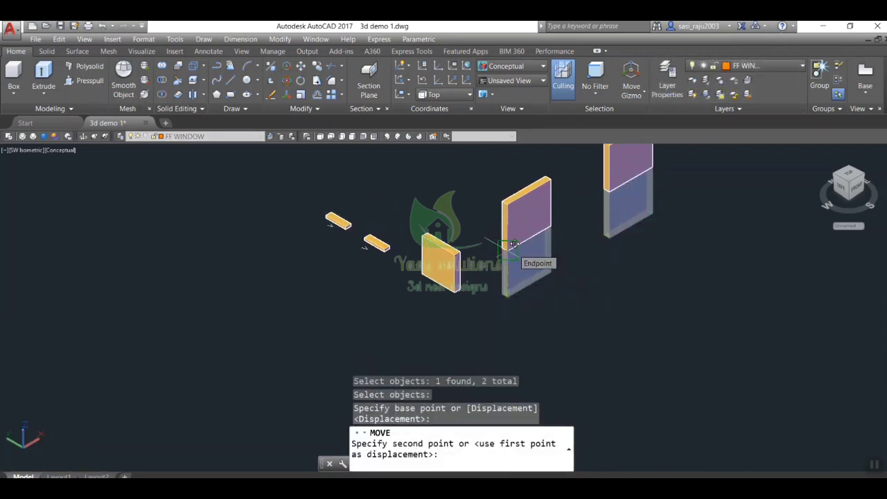
key("Return")
- Try to move the W3 window block, and undo the move
left_click(444, 262)
type("m")
key("Return")
left_click(455, 292)
key("Return")
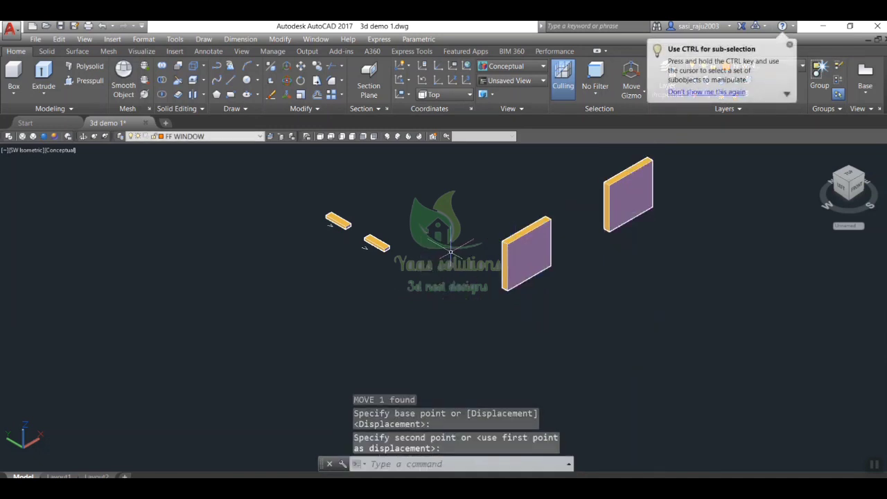
key("Escape")
key("ctrl+z")
- Move the W3 window block straight up by 60
type("m")
key("Return")
left_click(447, 288)
key("Return")
left_click(455, 293)
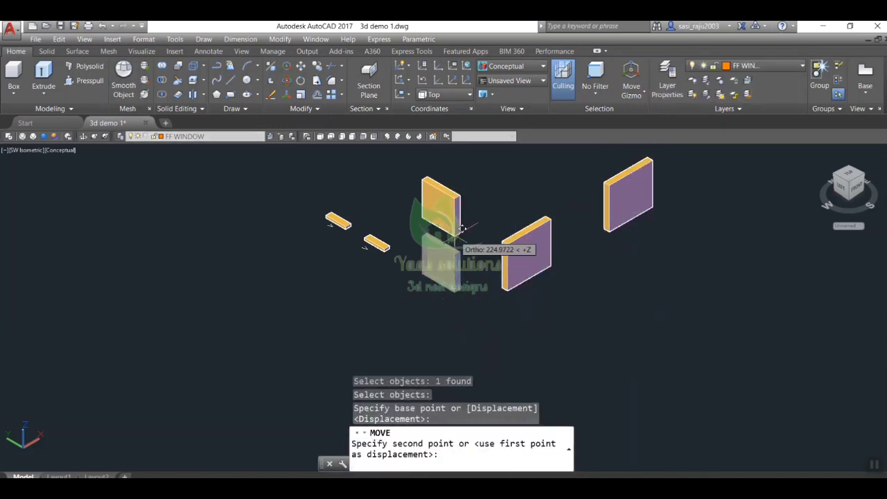
type("60")
key("Return")
- Move the two ventilator blocks up by 230 and erase the leftover V label
key("Return")
left_click(376, 243)
left_click(338, 220)
scroll(388, 268, "up", 2)
type("m")
key("Return")
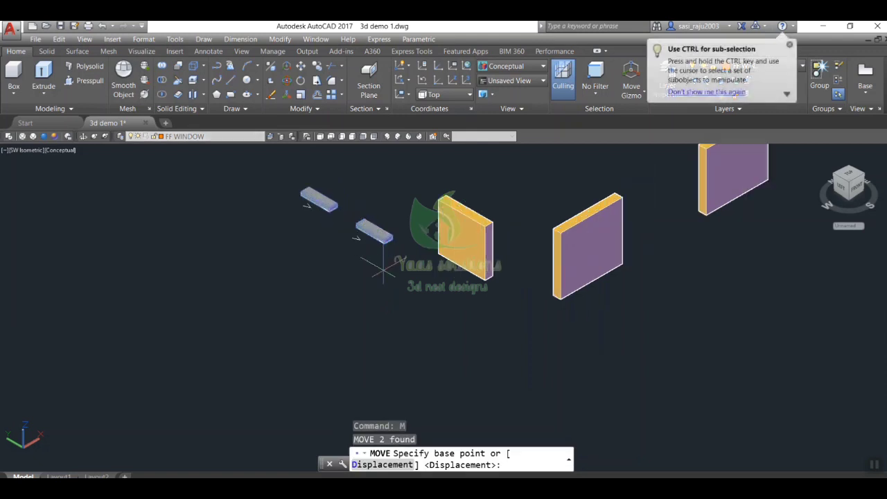
left_click(384, 237)
type("230")
key("Return")
scroll(392, 208, "down", 2)
left_click(379, 211)
key("Delete")
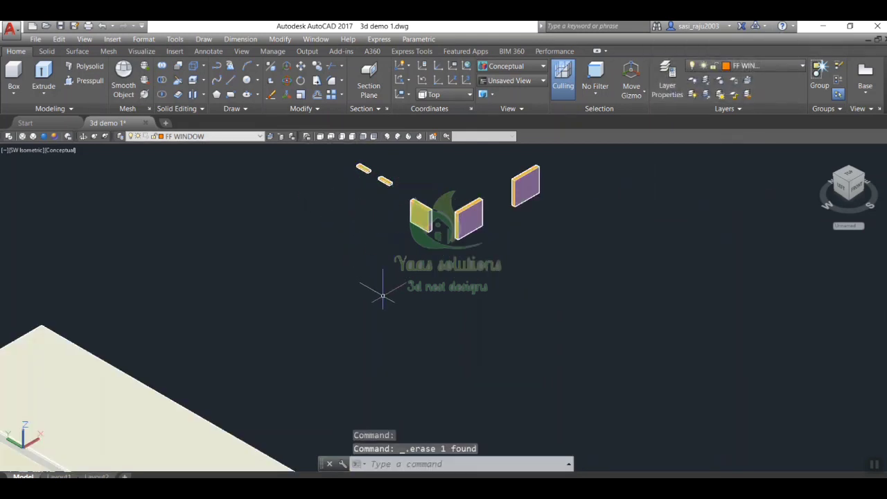
- Save the drawing, and turn the FF WALL layer back on as the current layer
scroll(383, 291, "down", 1)
left_click(207, 135)
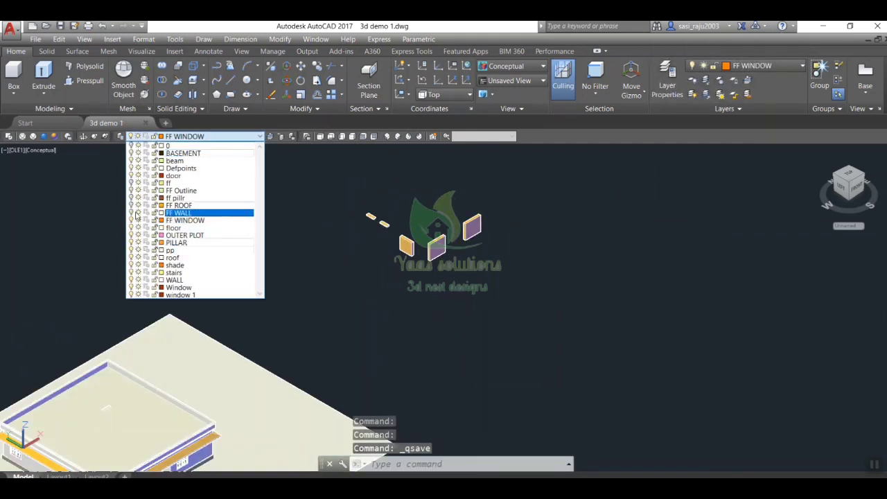
left_click(201, 213)
scroll(444, 264, "down", 5)
scroll(443, 263, "up", 3)
scroll(654, 357, "down", 2)
- Subtract the window and ventilator blocks from the wall solid to cut the openings
type("su")
key("Return")
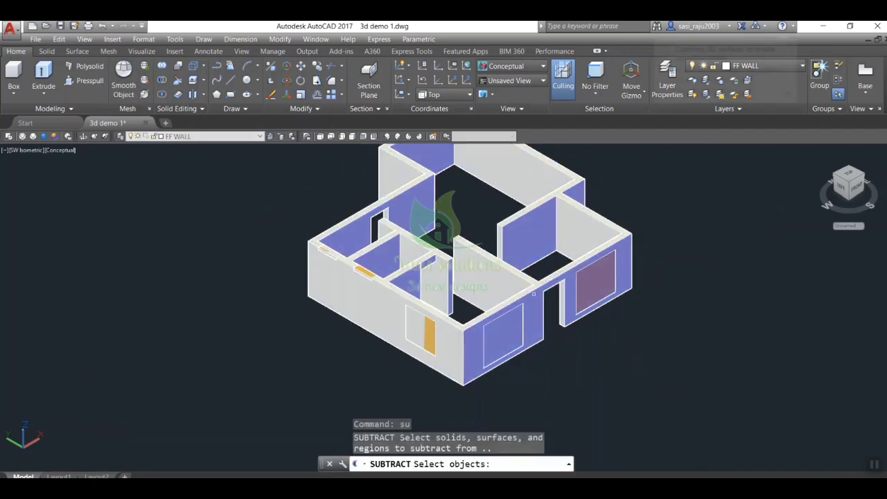
left_click(534, 294)
key("Return")
scroll(537, 293, "down", 6)
left_click(452, 211)
left_click(653, 390)
key("Return")
scroll(571, 302, "up", 6)
scroll(562, 339, "down", 2)
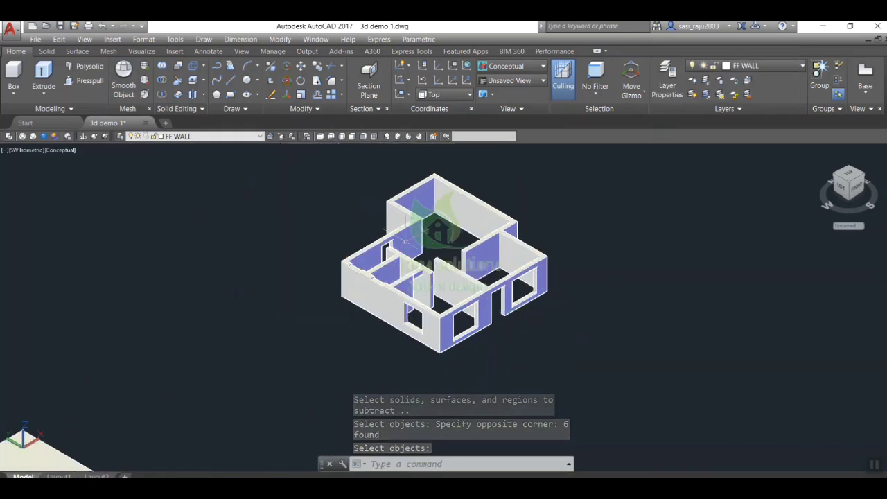
key("Return")
scroll(405, 241, "up", 4)
scroll(699, 420, "down", 5)
scroll(249, 228, "up", 4)
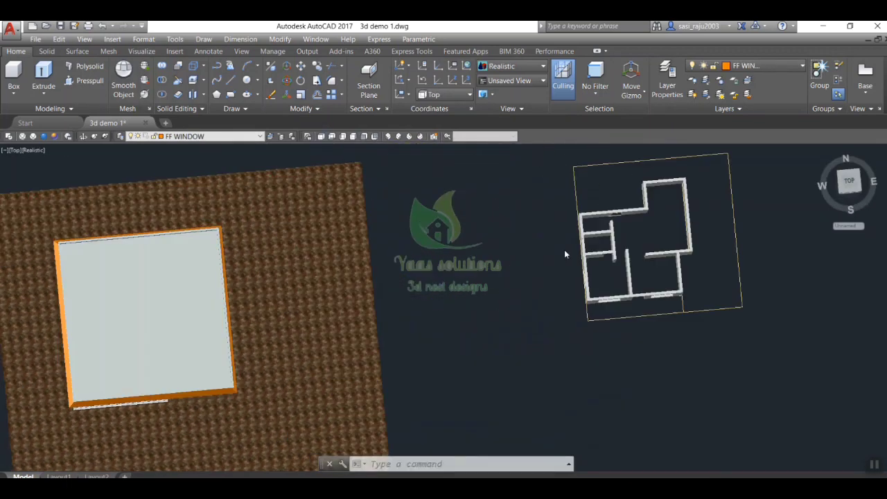
- Switch to the 2D Wireframe style and choose the win 3d block for insertion
scroll(741, 305, "up", 3)
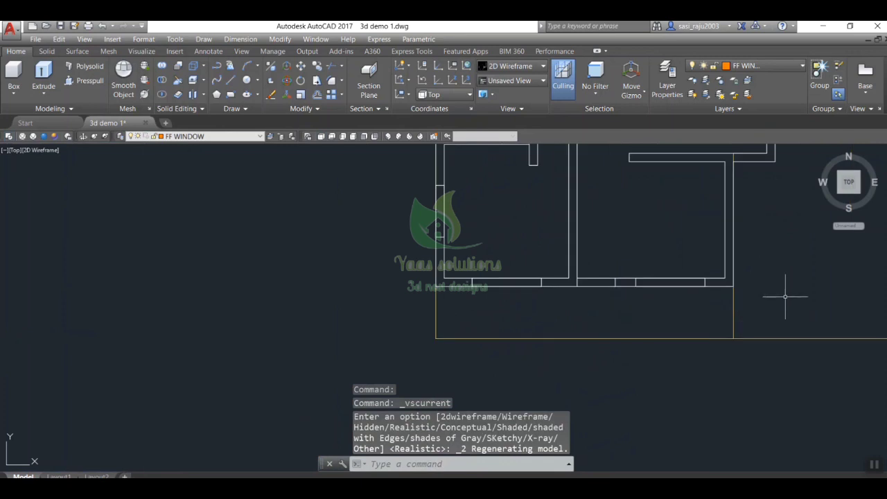
type("I")
key("Return")
left_click(529, 193)
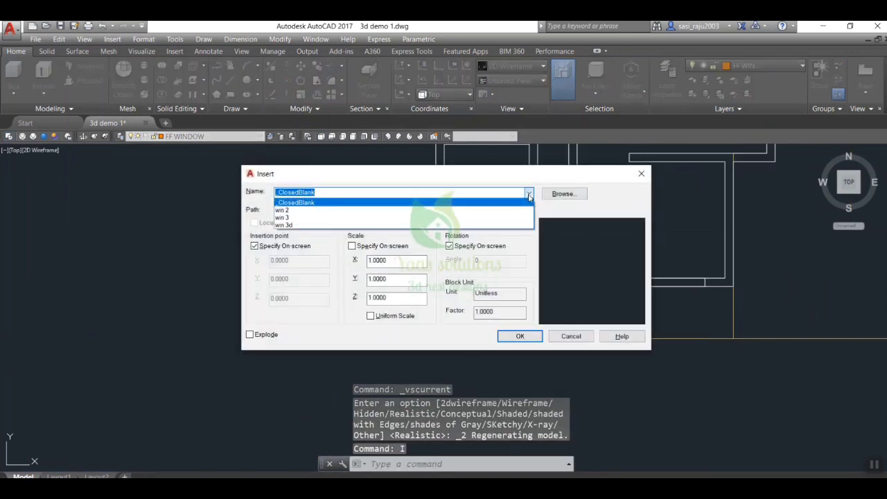
left_click(291, 224)
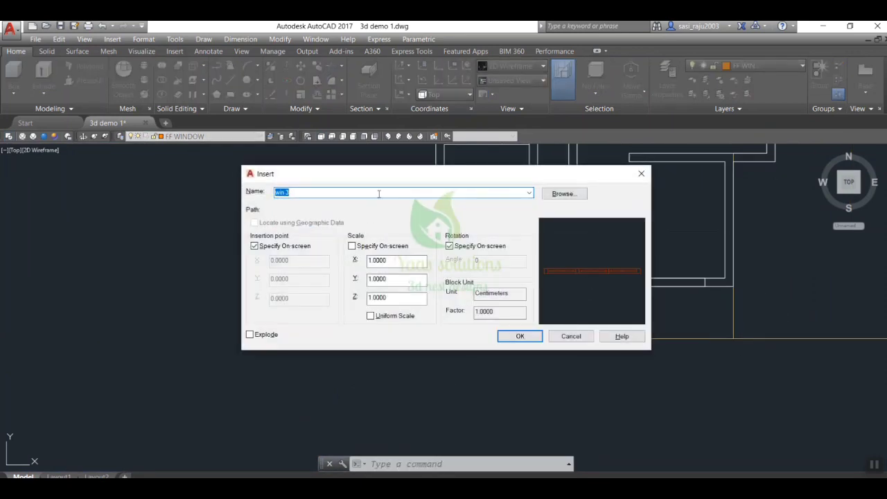
left_click(529, 193)
left_click(298, 216)
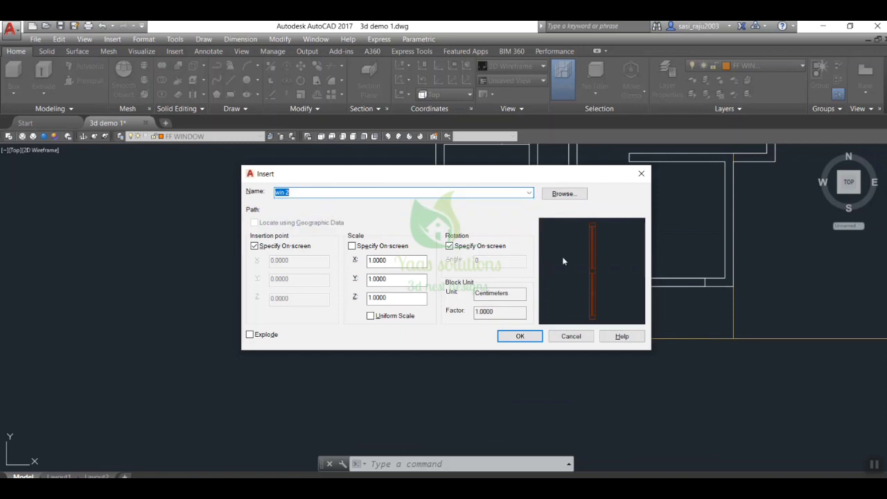
left_click(516, 195)
left_click(364, 229)
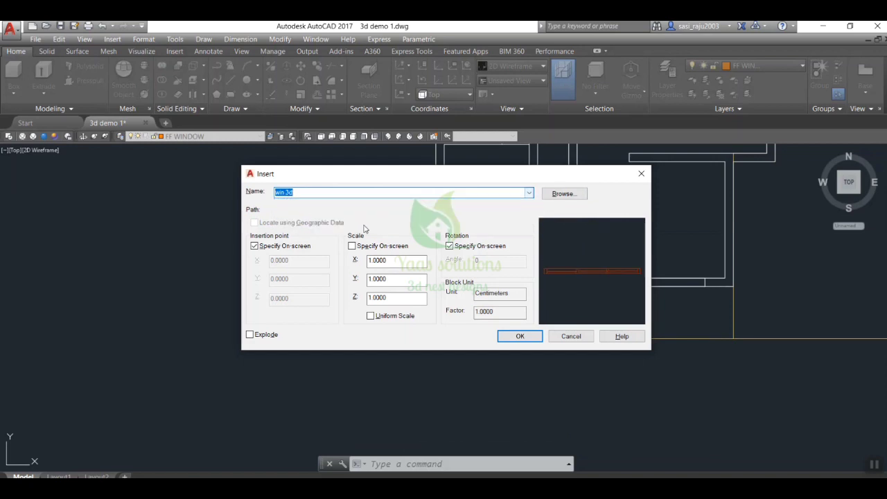
left_click(520, 337)
- Place the win 3d block at the midpoint of the western front window opening's side edge, with a rotation of 0
scroll(458, 263, "up", 4)
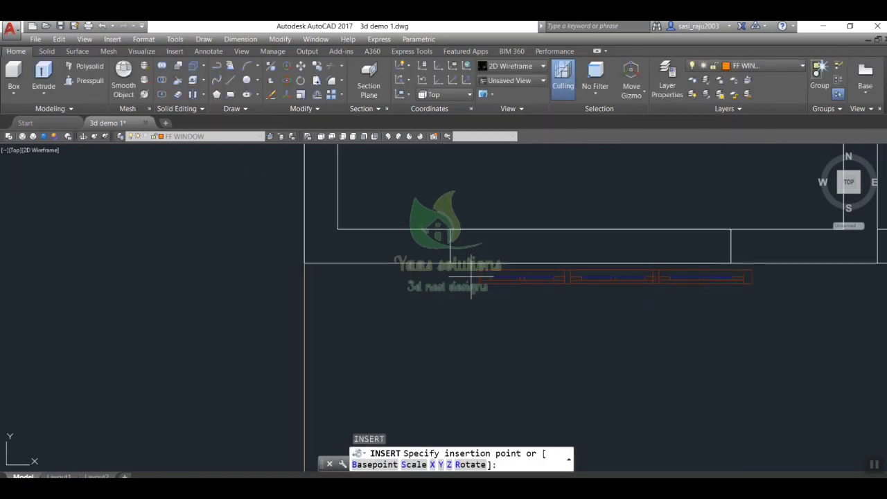
left_click(449, 248)
scroll(530, 259, "down", 2)
scroll(757, 258, "up", 2)
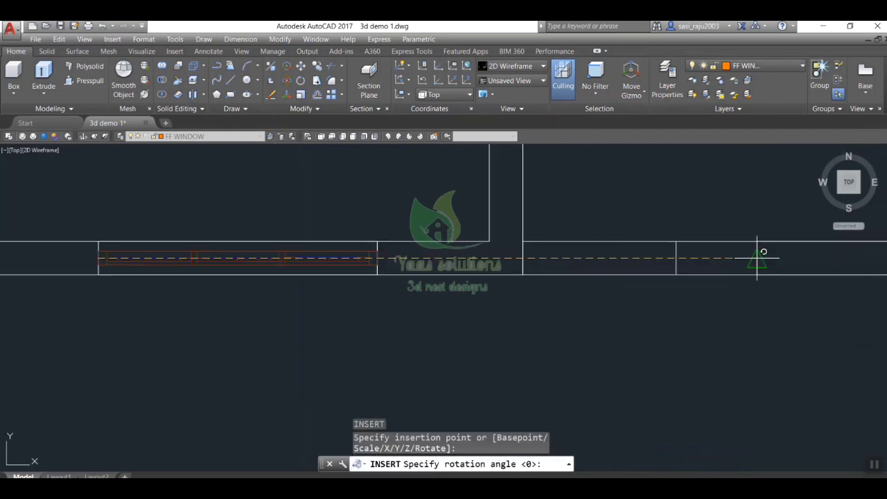
scroll(767, 283, "down", 3)
scroll(773, 289, "up", 1)
scroll(775, 262, "up", 2)
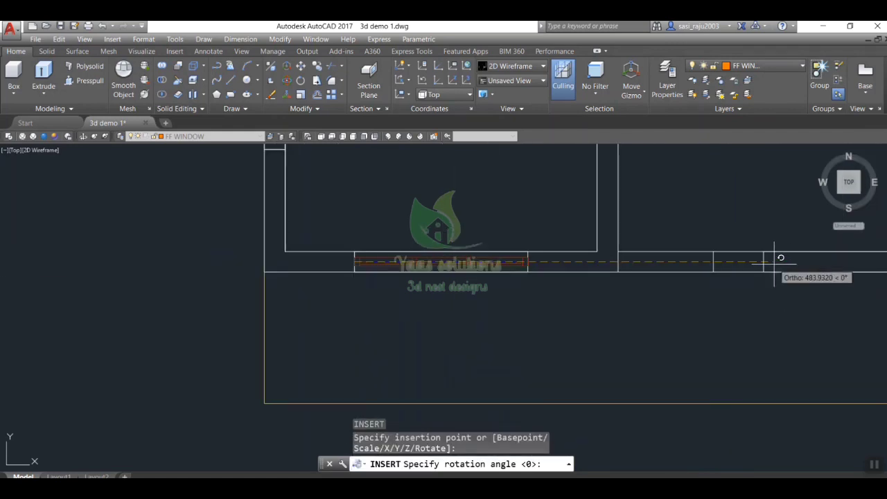
left_click(775, 262)
- Examine the inserted window's fit in the southwest isometric view, and return to the top view
left_click(389, 137)
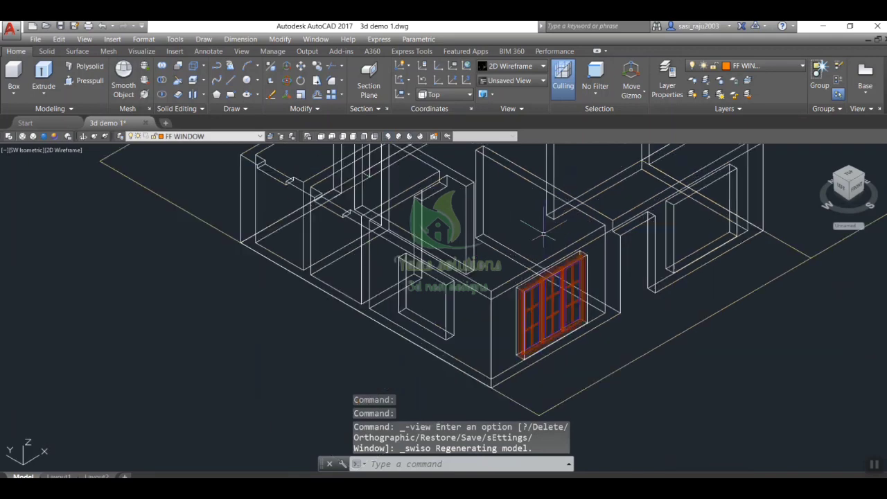
scroll(697, 308, "up", 2)
type("i")
key("Return")
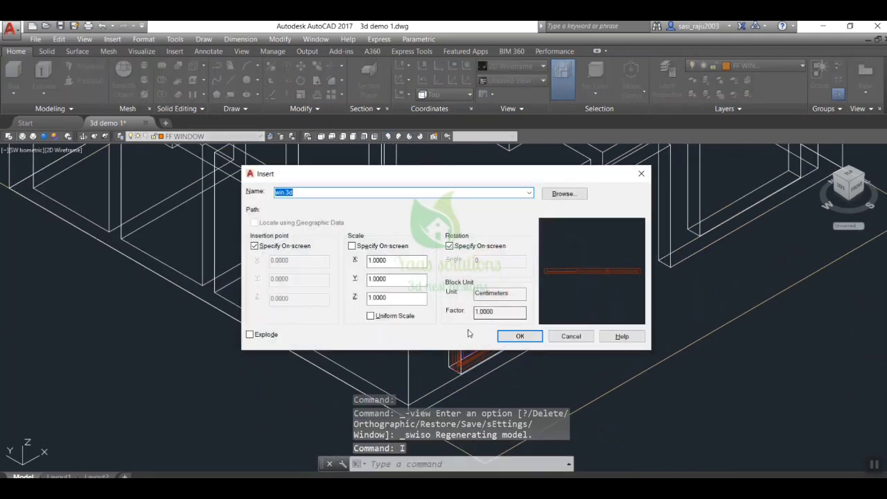
left_click(641, 175)
left_click(321, 137)
scroll(721, 316, "up", 3)
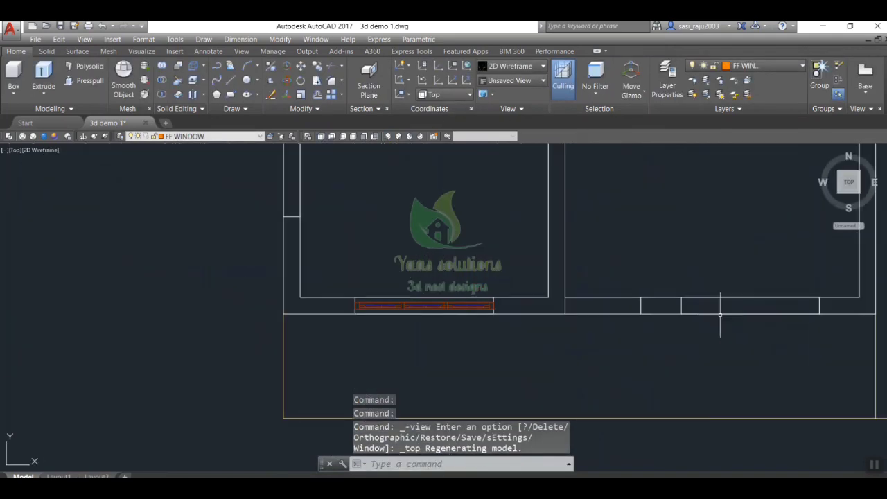
- Insert another win 3d block at the midpoint of the eastern front window opening's west edge, aligned with the front wall
type("i")
key("Return")
left_click(520, 336)
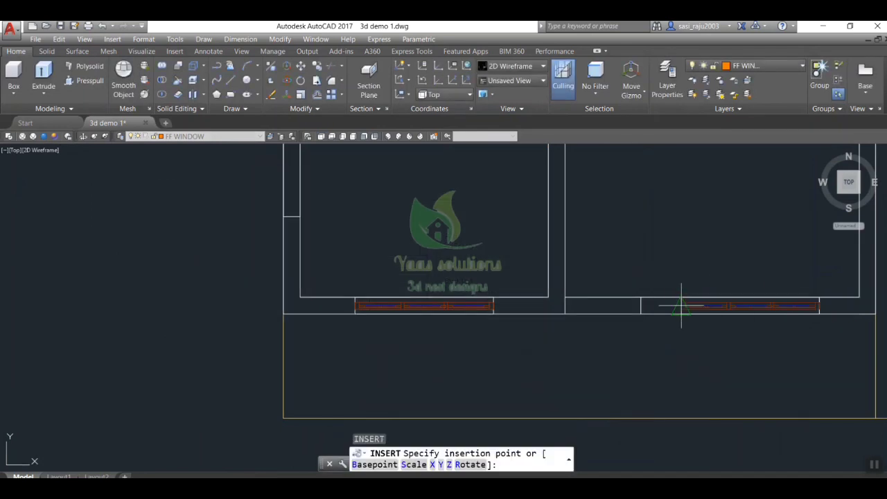
scroll(672, 284, "up", 3)
scroll(635, 293, "down", 3)
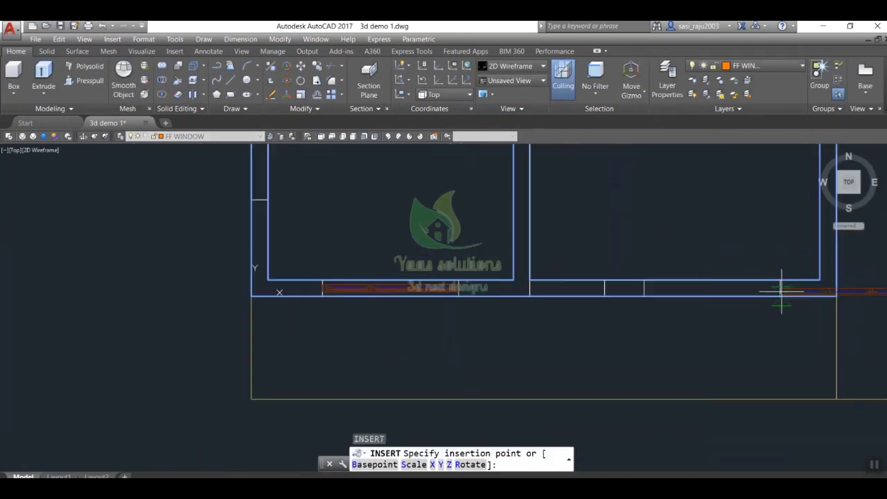
scroll(782, 293, "up", 3)
scroll(139, 269, "down", 2)
scroll(91, 267, "up", 2)
scroll(466, 267, "down", 5)
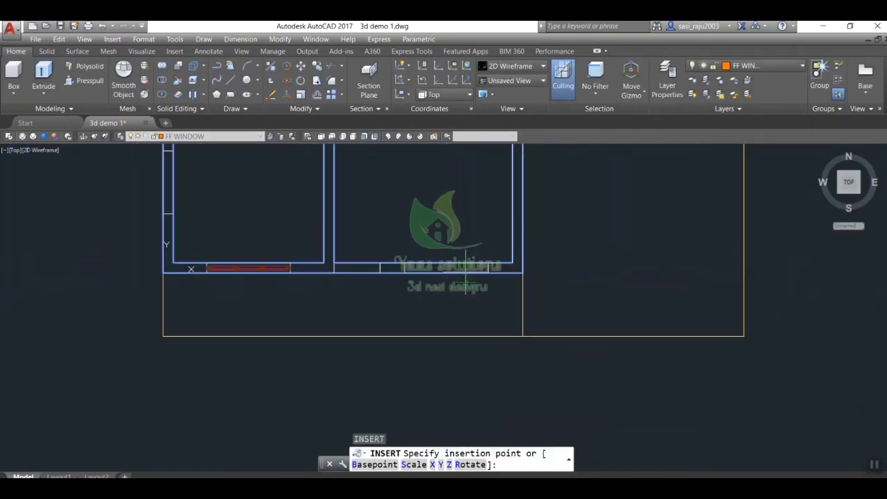
scroll(363, 270, "up", 5)
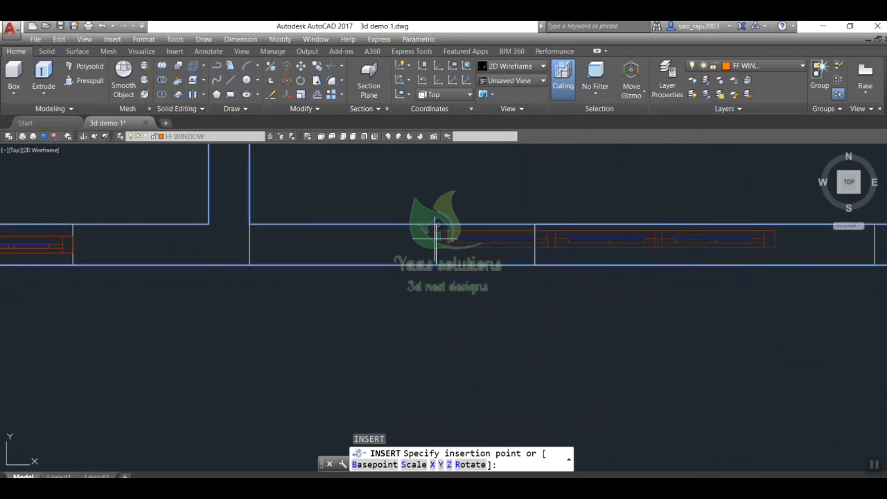
left_click(535, 244)
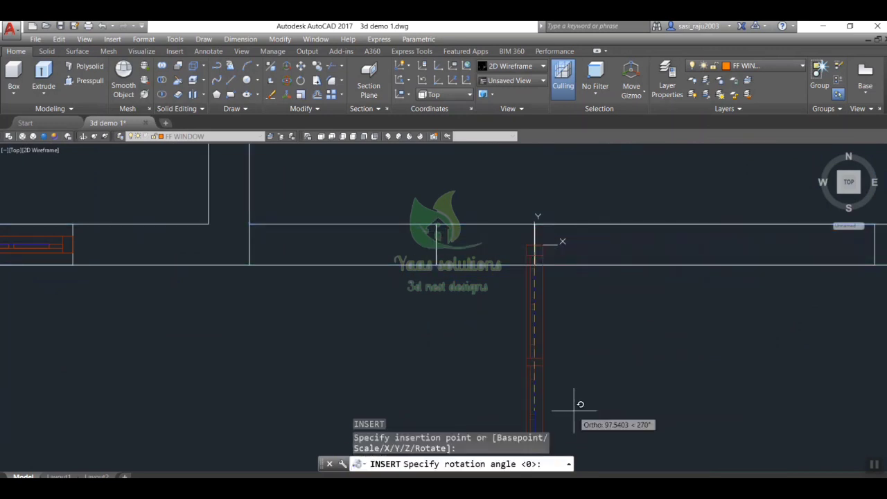
left_click(626, 309)
- Move the newly inserted eastern front window straight down along Z into its wall opening, working in the southwest isometric view
left_click(387, 136)
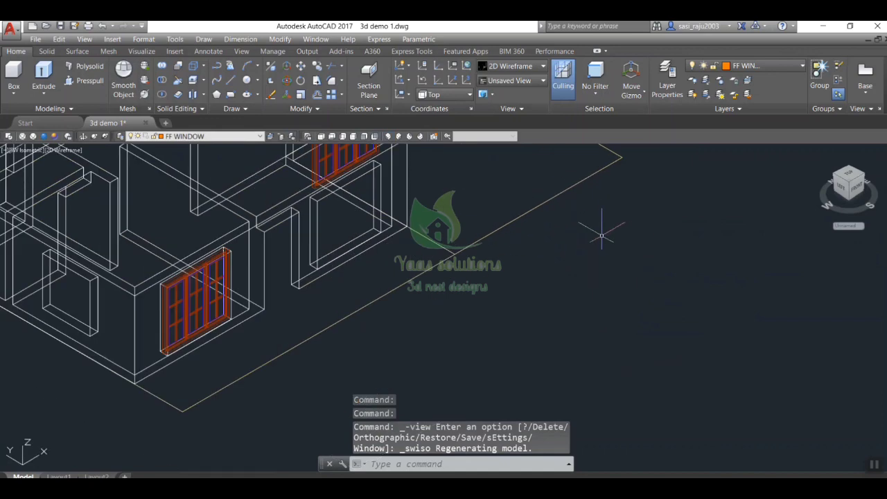
scroll(339, 199, "up", 2)
type("m")
key("Return")
left_click(338, 198)
scroll(338, 199, "up", 2)
key("Return")
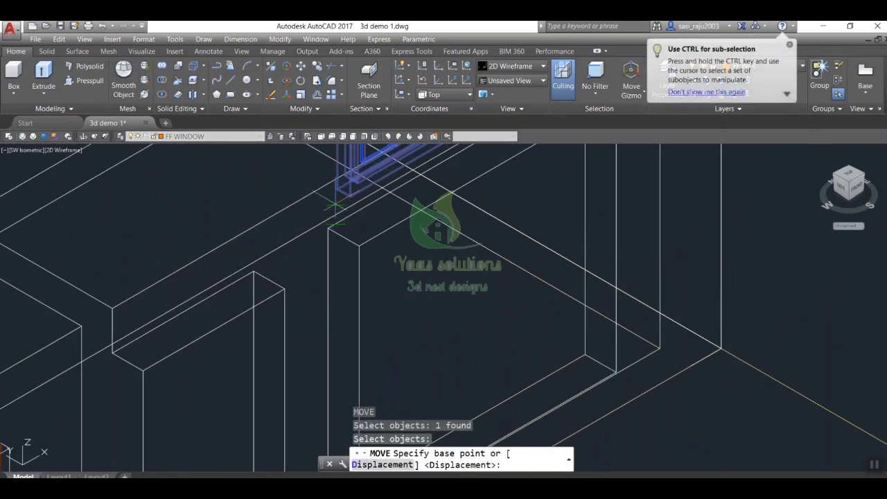
left_click(344, 195)
scroll(343, 196, "down", 4)
scroll(339, 311, "up", 6)
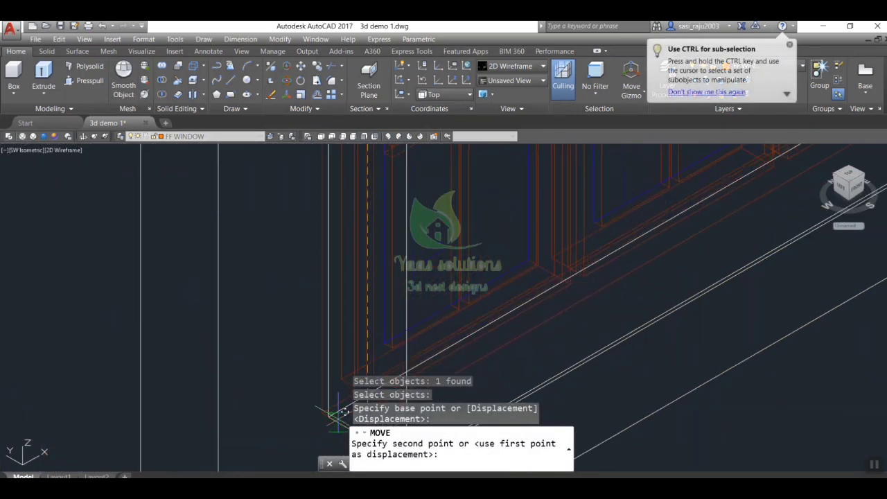
scroll(340, 378, "down", 3)
scroll(357, 347, "down", 3)
scroll(370, 326, "up", 4)
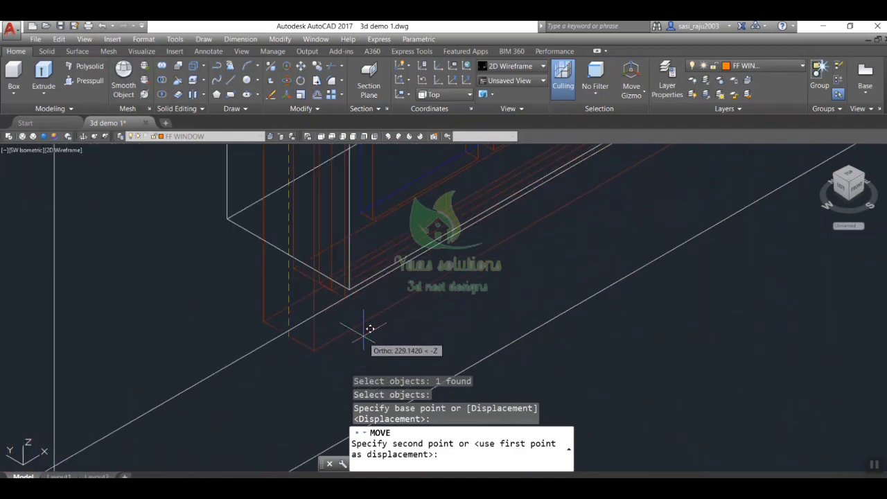
left_click(296, 248)
scroll(538, 323, "down", 5)
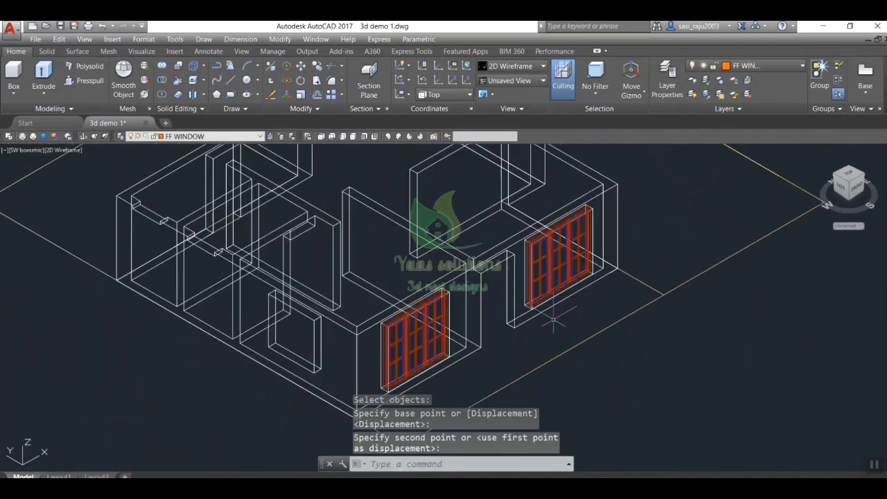
- Insert the win 2 block in top view at the midpoint of the west wall window opening's north edge, aligned along the wall
scroll(406, 335, "up", 3)
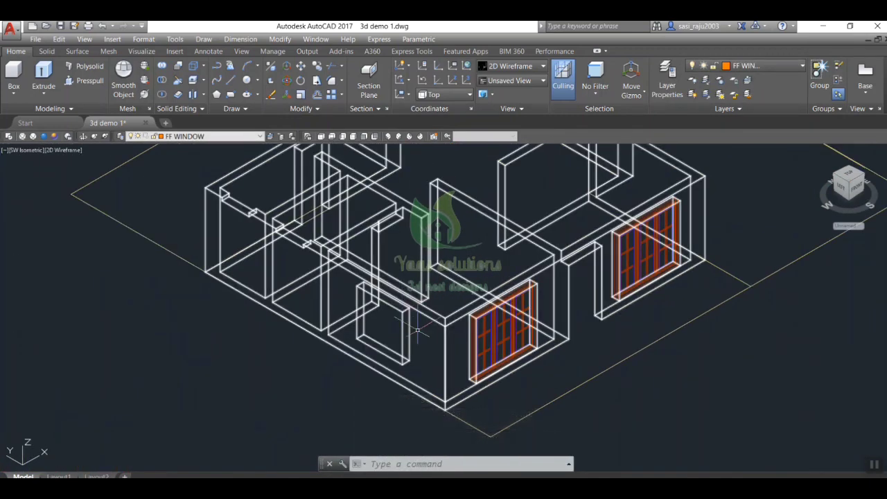
scroll(457, 324, "up", 4)
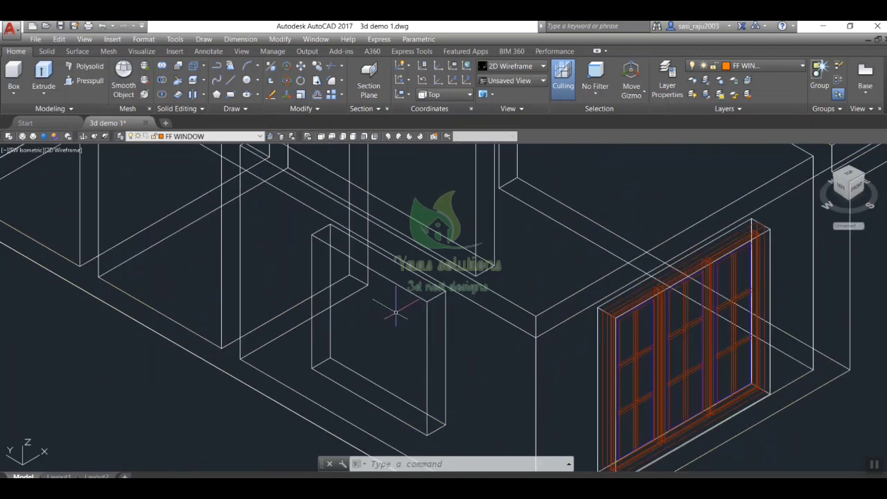
left_click(321, 136)
type("i")
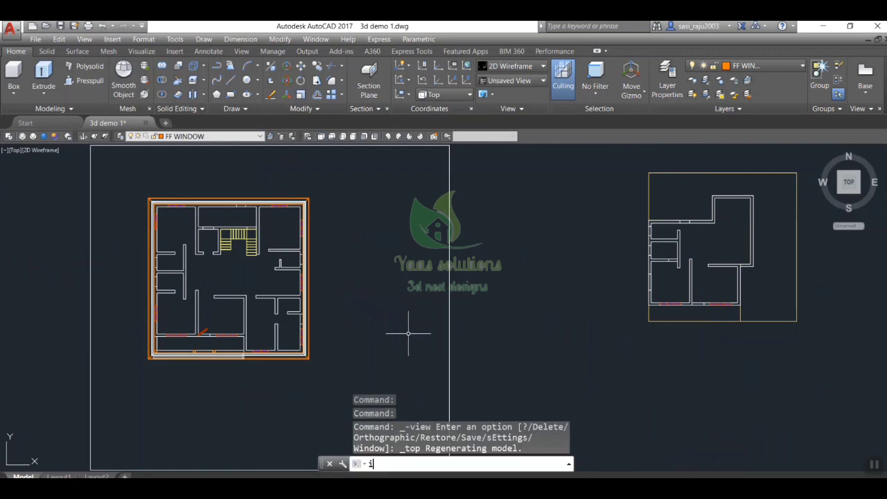
key("Return")
left_click(529, 193)
left_click(298, 211)
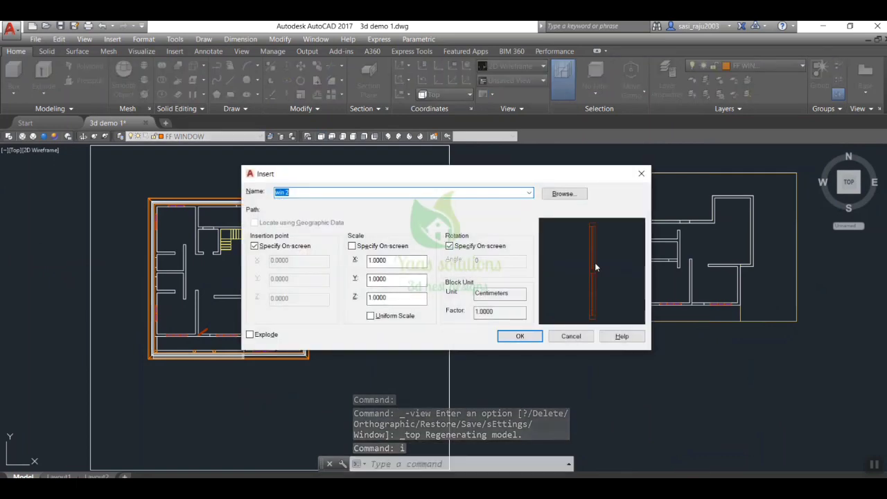
left_click(520, 337)
scroll(688, 271, "up", 5)
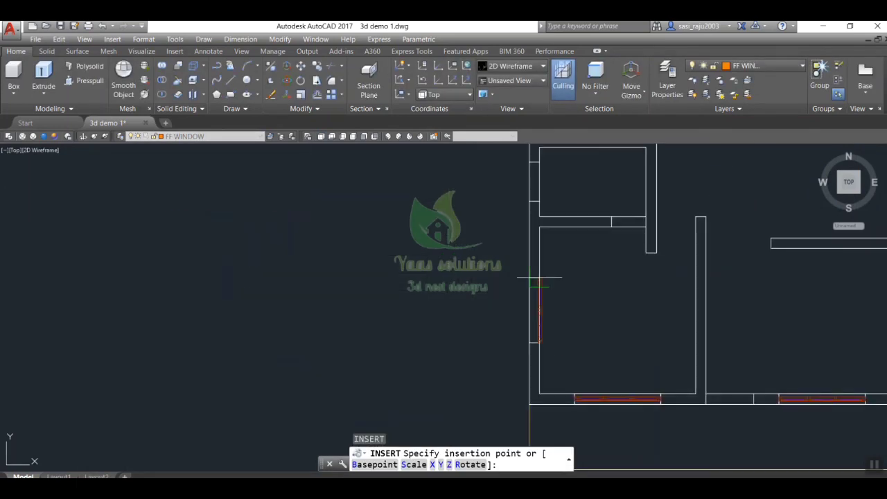
scroll(539, 283, "up", 3)
scroll(541, 278, "down", 3)
scroll(548, 270, "up", 2)
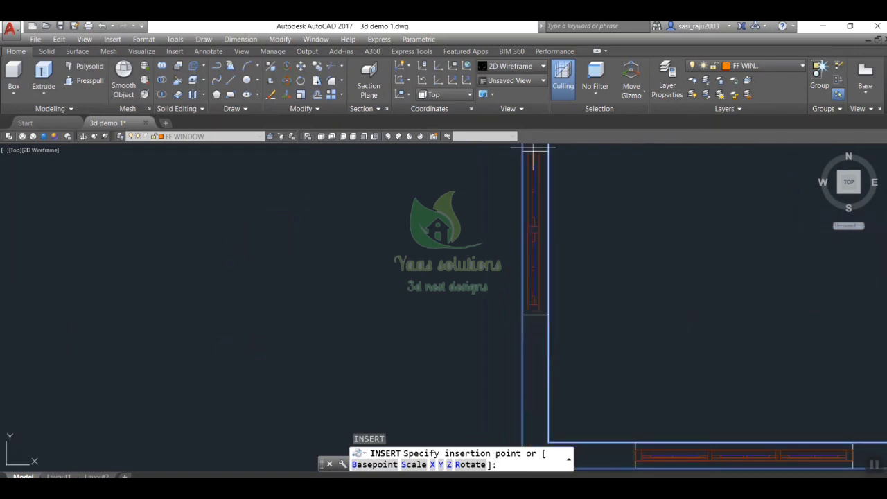
left_click(535, 151)
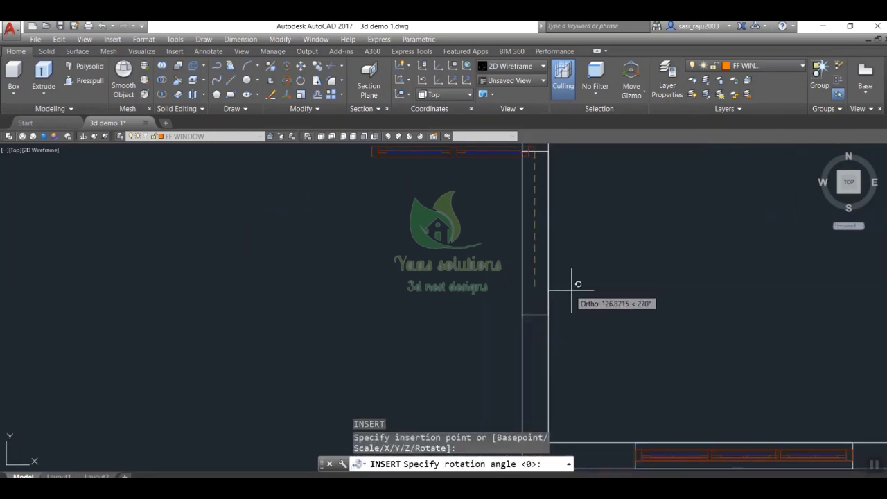
left_click(641, 312)
- Move the west wall window straight down along Z into its opening, working in the southwest isometric view
left_click(385, 137)
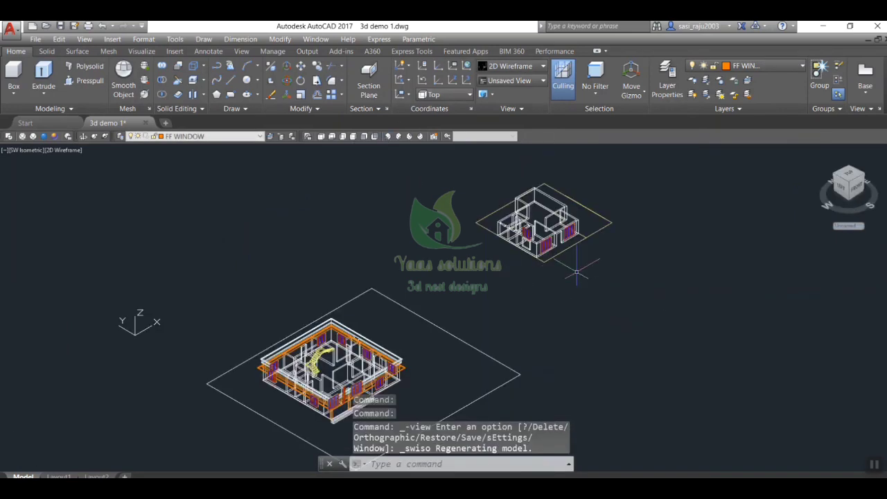
scroll(527, 316, "up", 5)
scroll(555, 298, "down", 1)
scroll(583, 262, "up", 1)
scroll(583, 278, "down", 1)
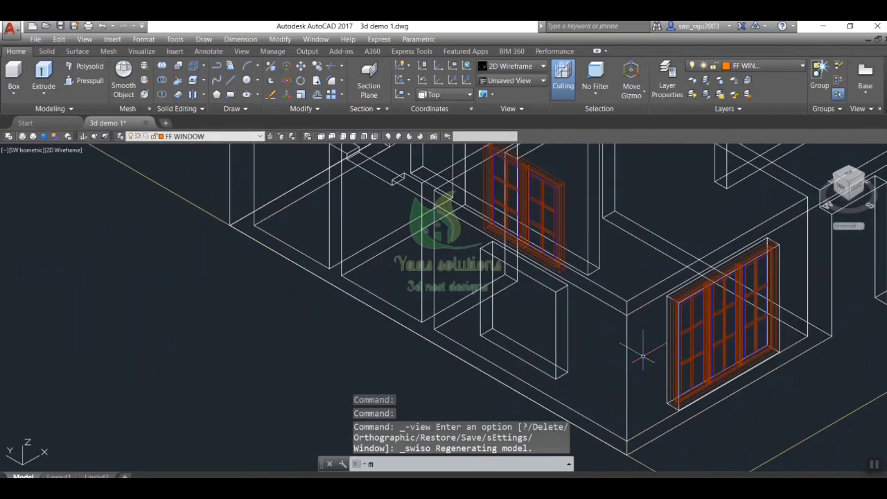
type("m")
key("Return")
left_click(547, 257)
key("Return")
scroll(548, 262, "up", 4)
left_click(547, 262)
scroll(545, 283, "down", 4)
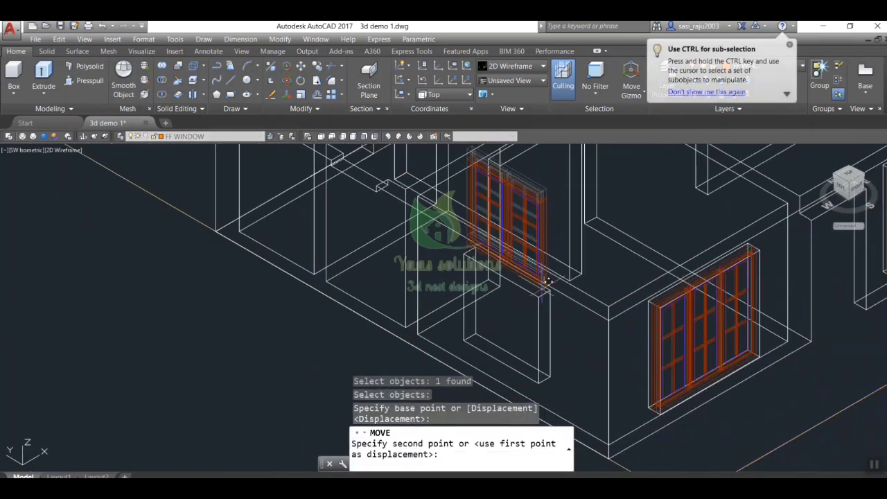
scroll(545, 357, "up", 4)
scroll(530, 262, "up", 3)
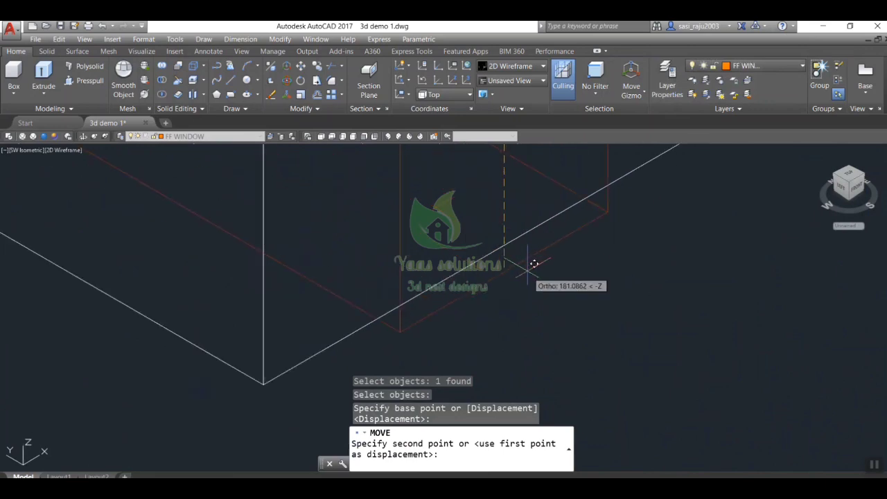
scroll(510, 239, "down", 6)
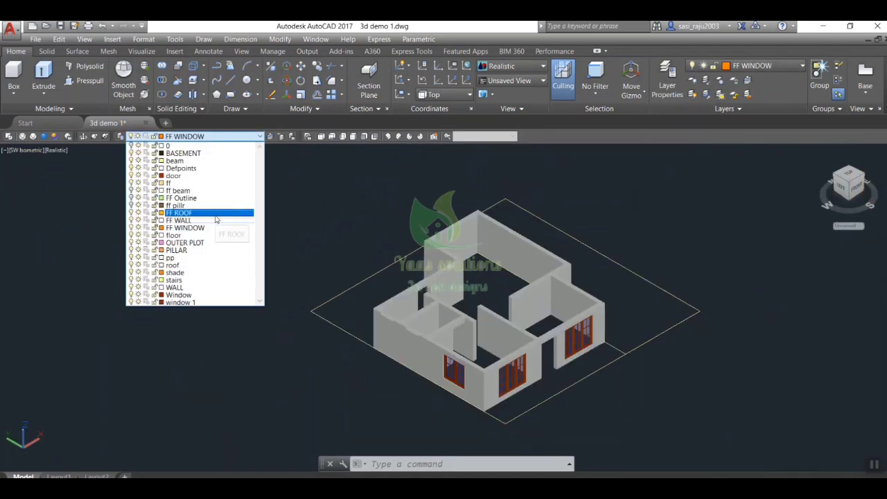
- Copy the first-floor storey with its roof onto the ground-floor building in the southwest isometric view
left_click(860, 190)
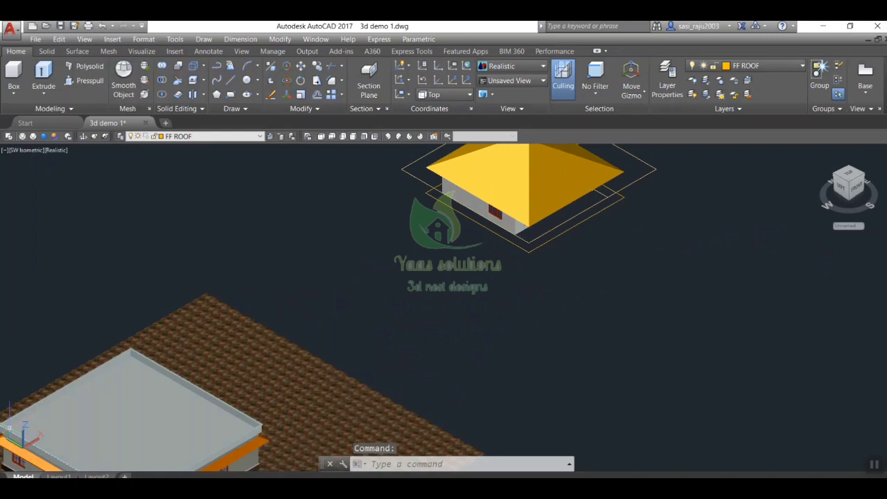
scroll(534, 170, "up", 3)
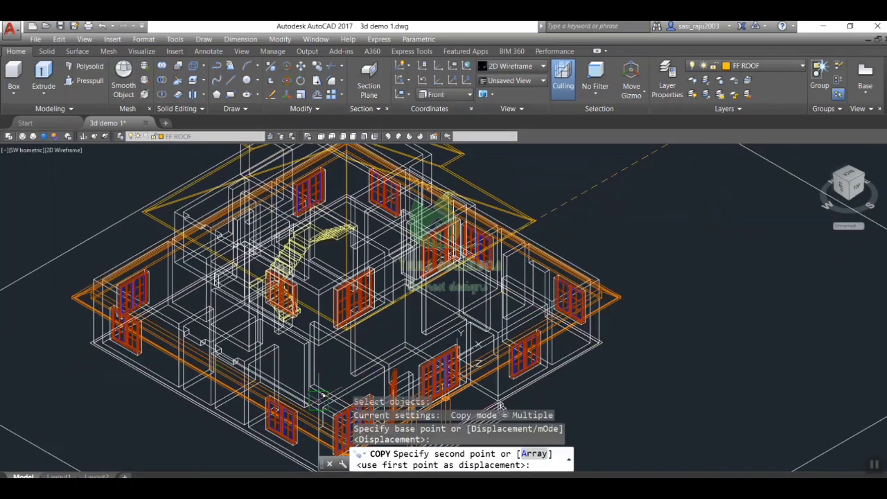
scroll(321, 395, "up", 5)
scroll(318, 416, "up", 8)
left_click(302, 428)
scroll(302, 428, "down", 10)
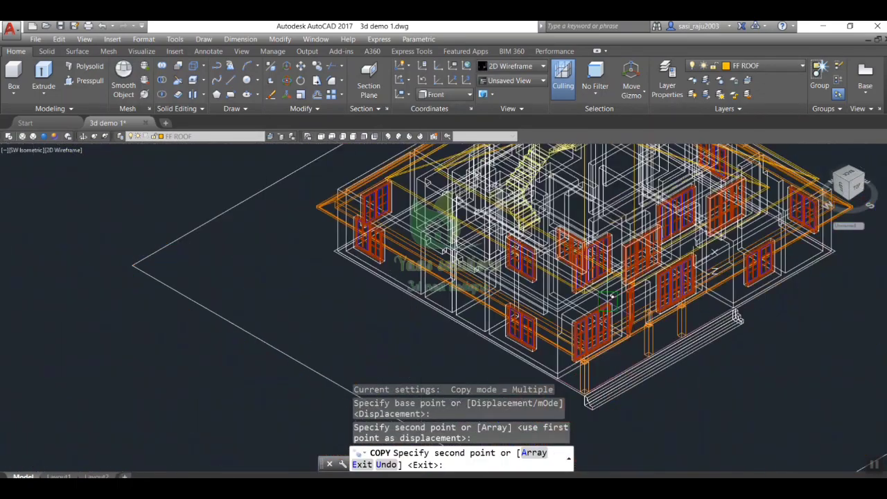
key("Escape")
- Show the combined house in the Realistic visual style and end the object isolation
scroll(736, 310, "down", 8)
left_click(67, 137)
scroll(684, 352, "up", 6)
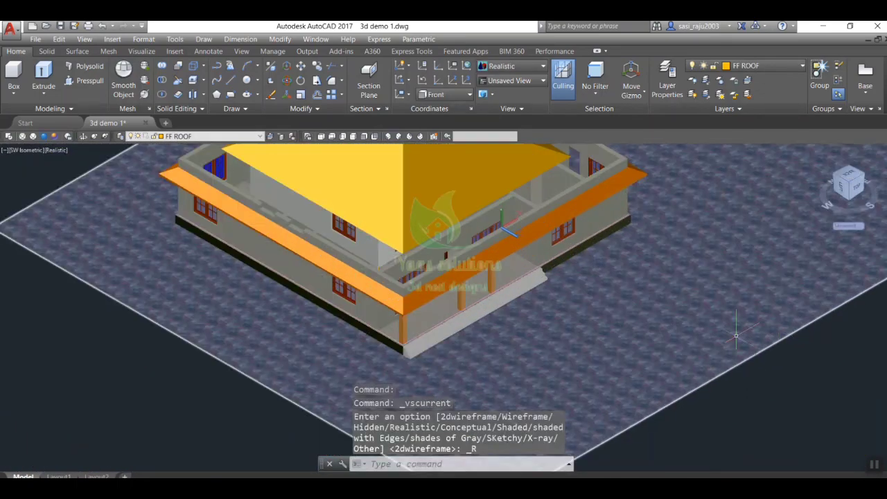
right_click(72, 198)
mouse_move(173, 244)
left_click(266, 264)
- Hide the pp-layer parapet object on the ground-floor roof
left_click(342, 252)
right_click(344, 252)
mouse_move(425, 300)
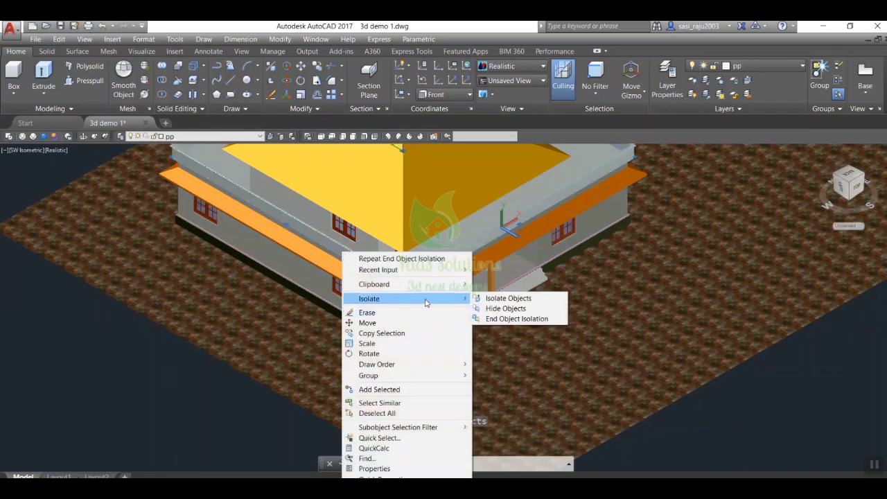
left_click(507, 309)
scroll(423, 295, "down", 5)
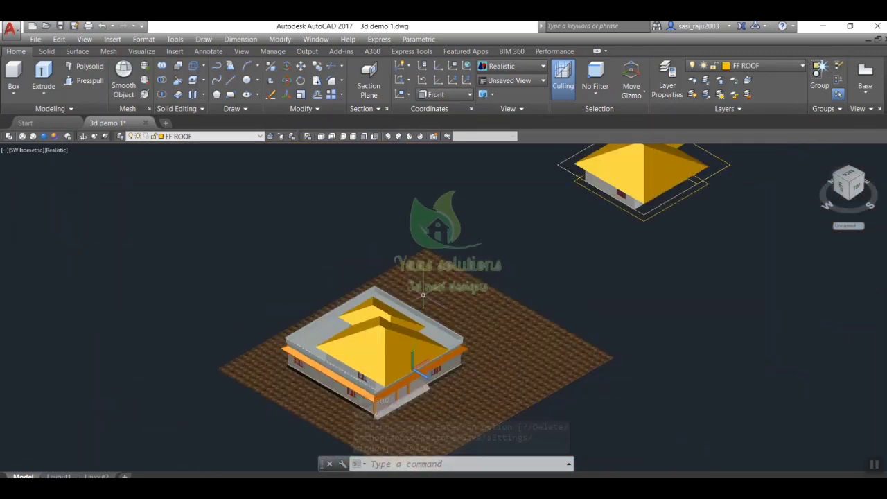